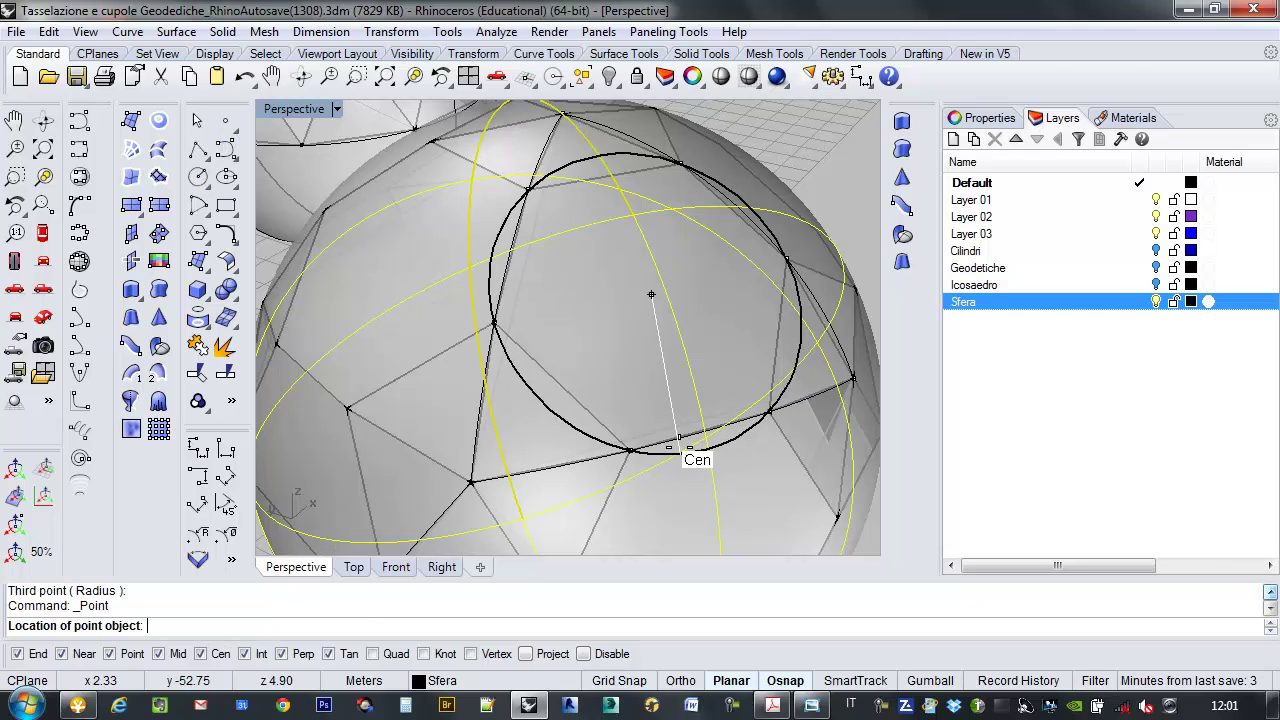
Step: Place a point object at the centre of the circle drawn around the dome's hexagonal face
left_click(686, 444)
right_click_drag(677, 329, 806, 224)
key("Escape")
Step: Hide the Sfera layer and delete the extra polysurface inside the dome
left_click(1157, 302)
left_click(813, 390)
left_click(789, 372)
left_click(788, 371)
left_click(748, 367)
key("Escape")
left_click(645, 358)
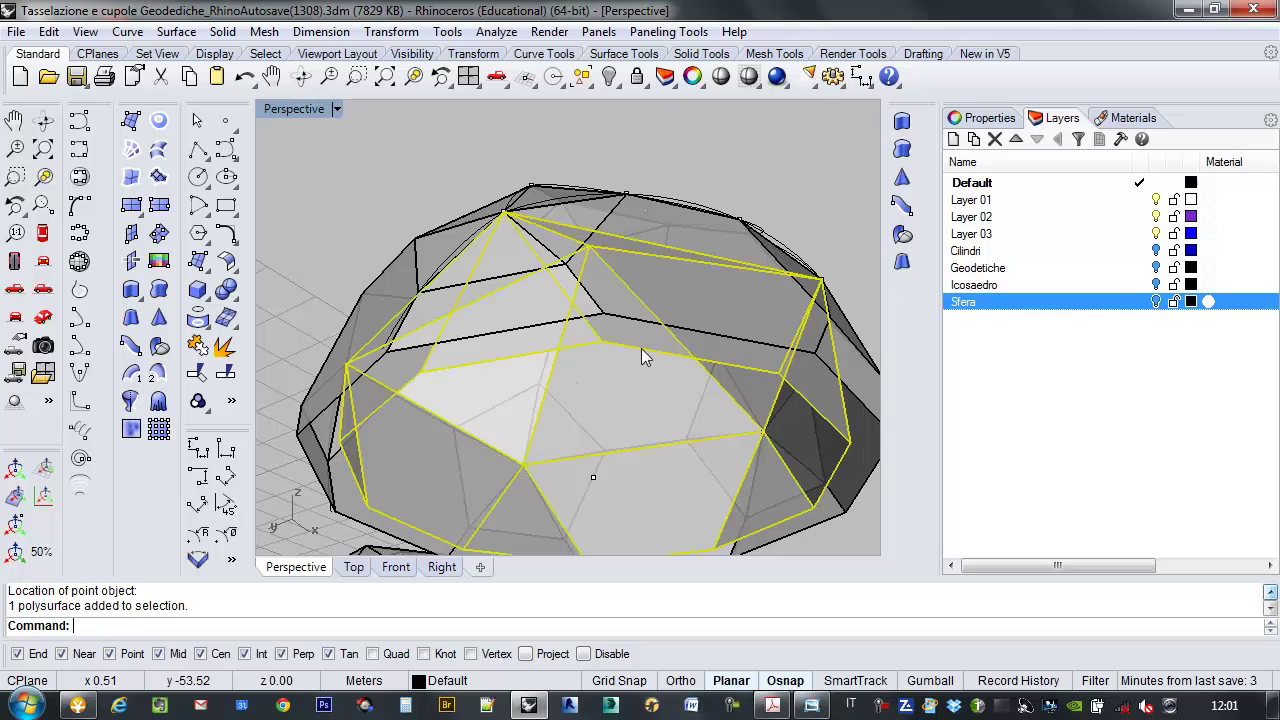
right_click_drag(683, 380, 697, 257)
key("Delete")
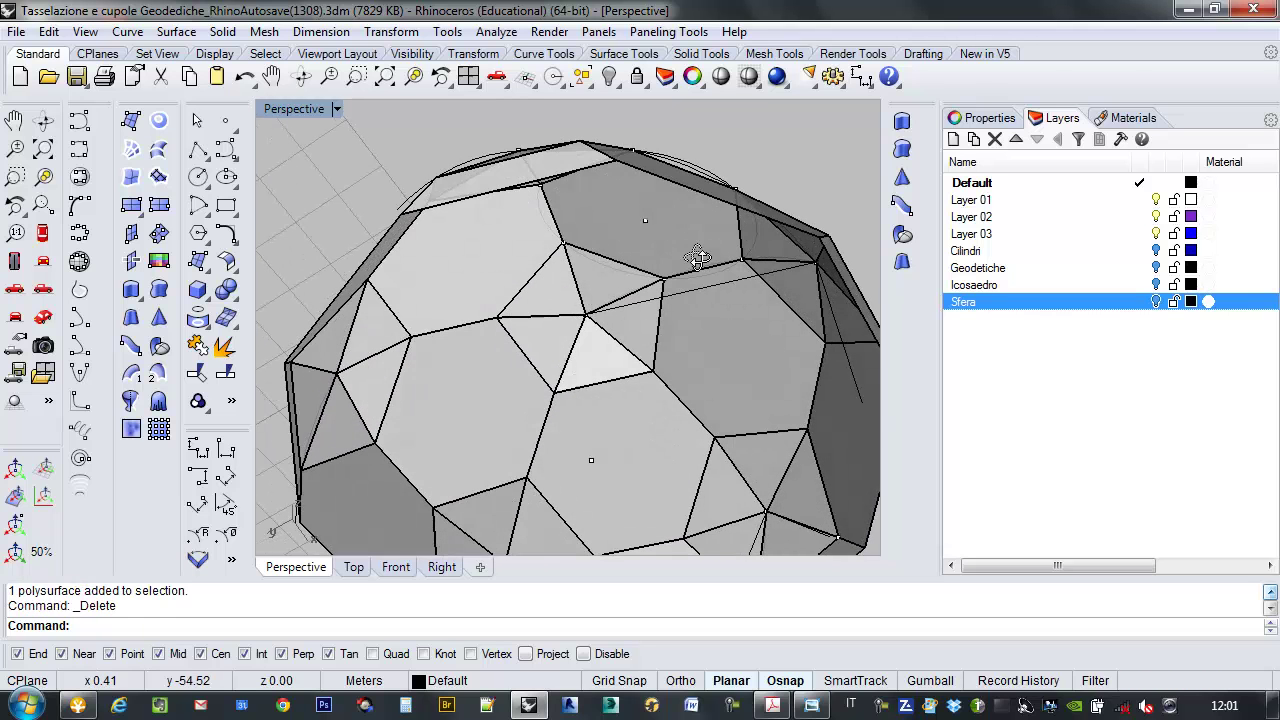
Step: Draw a single-segment polyline from the sphere's centre point to the point at the circle's centre
left_click(198, 150)
left_click(588, 460)
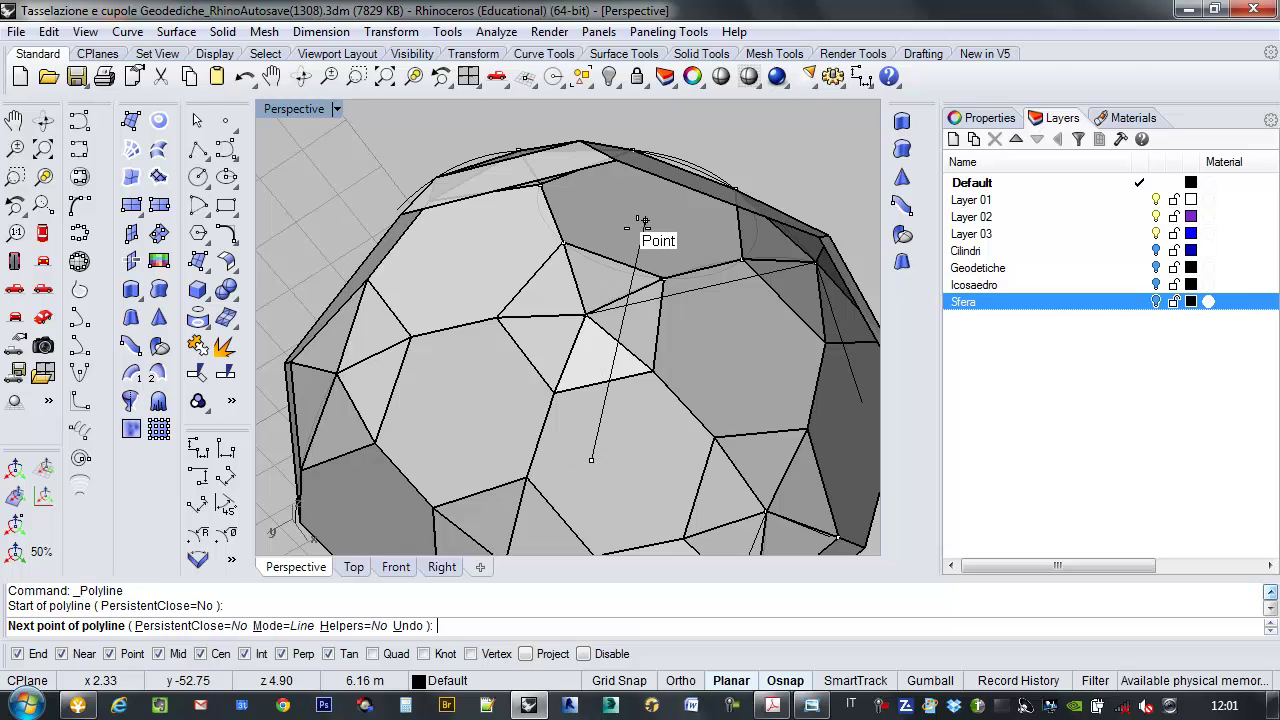
left_click(645, 221)
right_click_drag(750, 290, 766, 394)
left_click(767, 400)
key("Escape")
right_click_drag(834, 354, 800, 389)
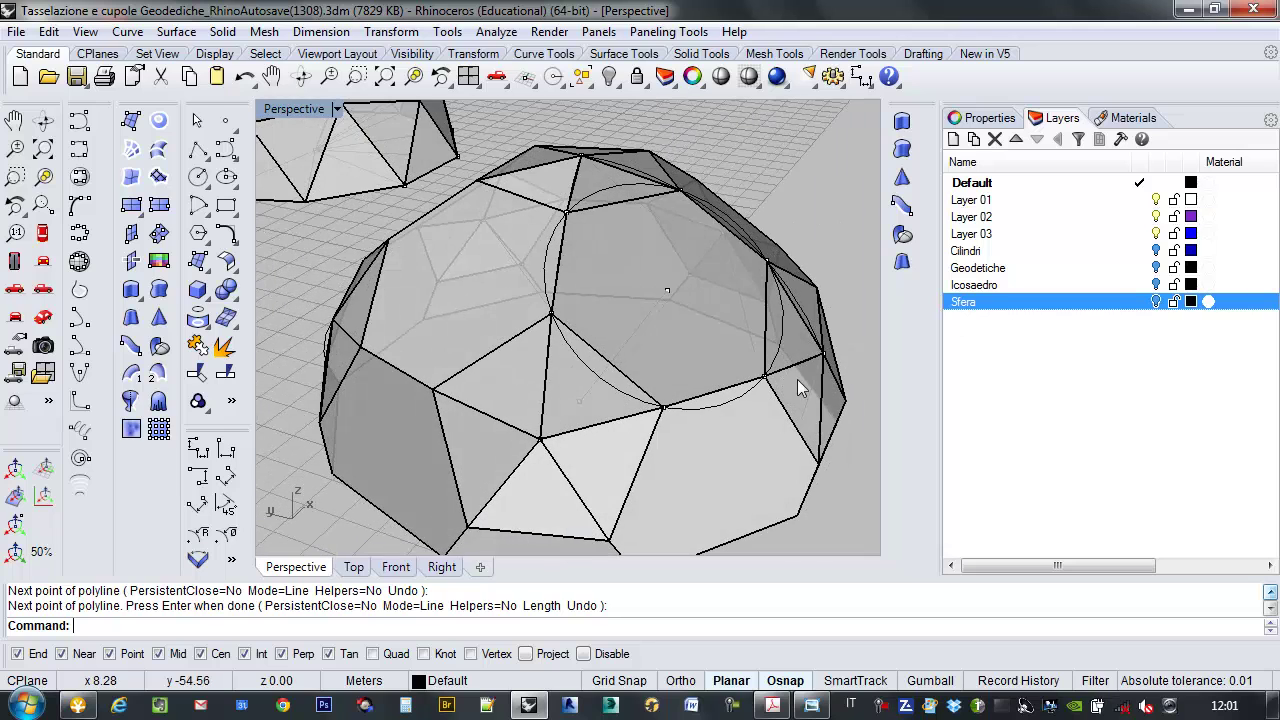
Step: Show the Sfera layer and extend the radial line outward to the sphere, using the sphere as the boundary
left_click(1157, 301)
right_click_drag(823, 320, 728, 323)
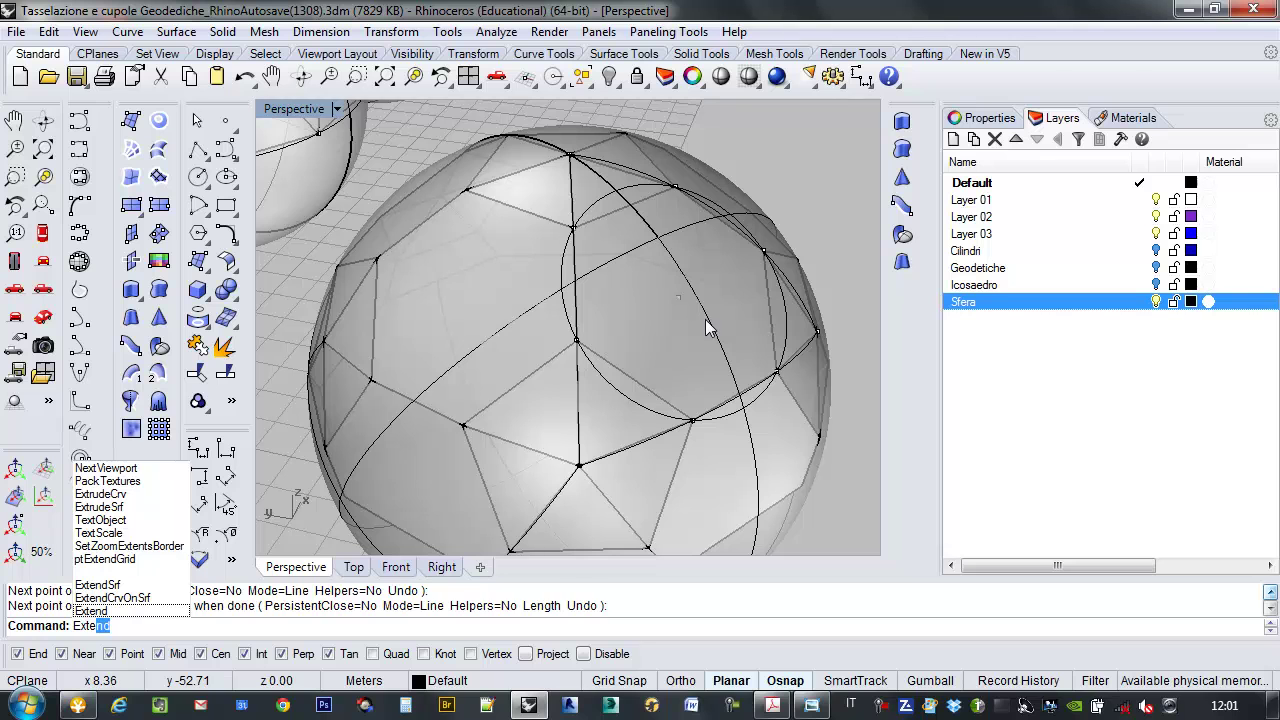
key("Return")
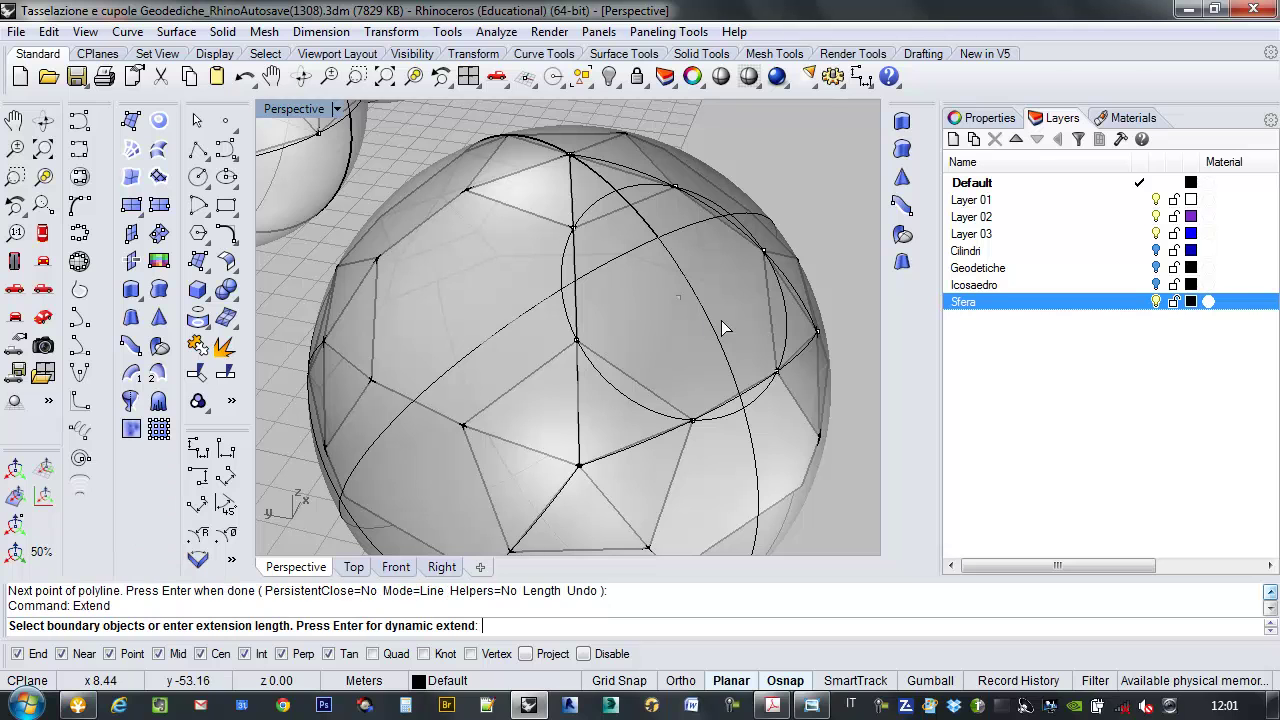
left_click(778, 523)
key("Return")
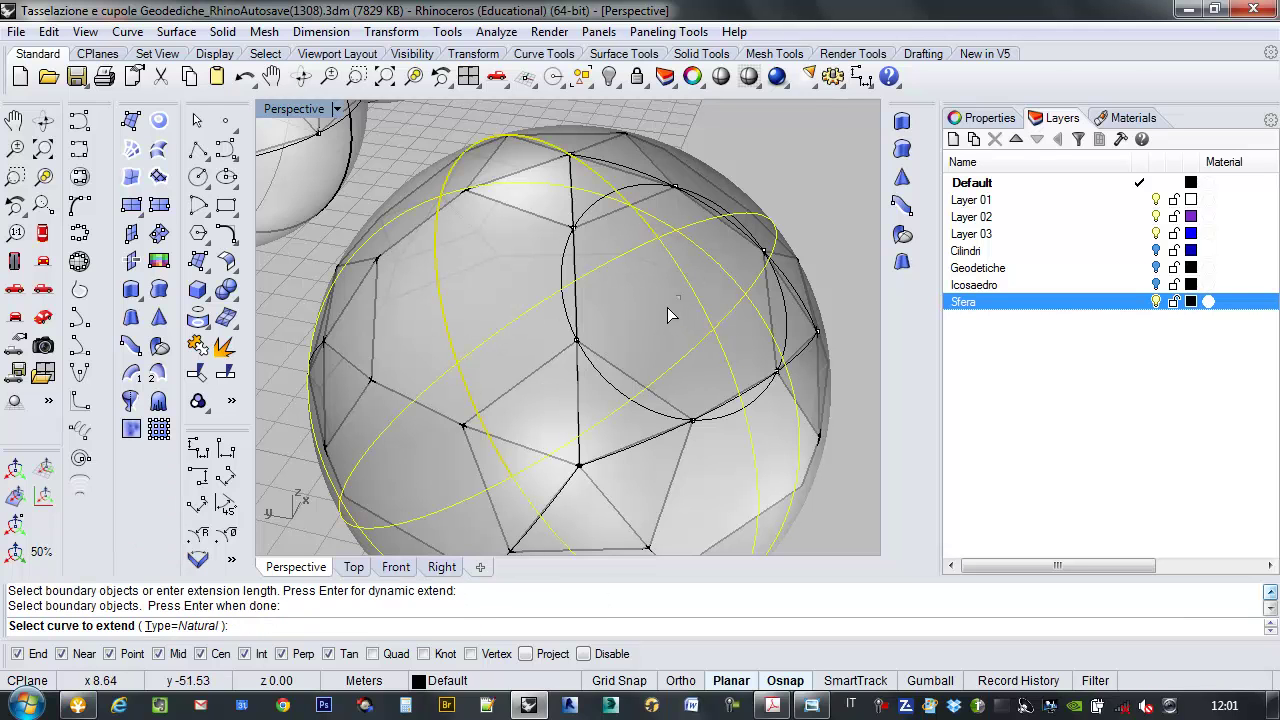
left_click(668, 310)
right_click_drag(666, 326, 788, 217)
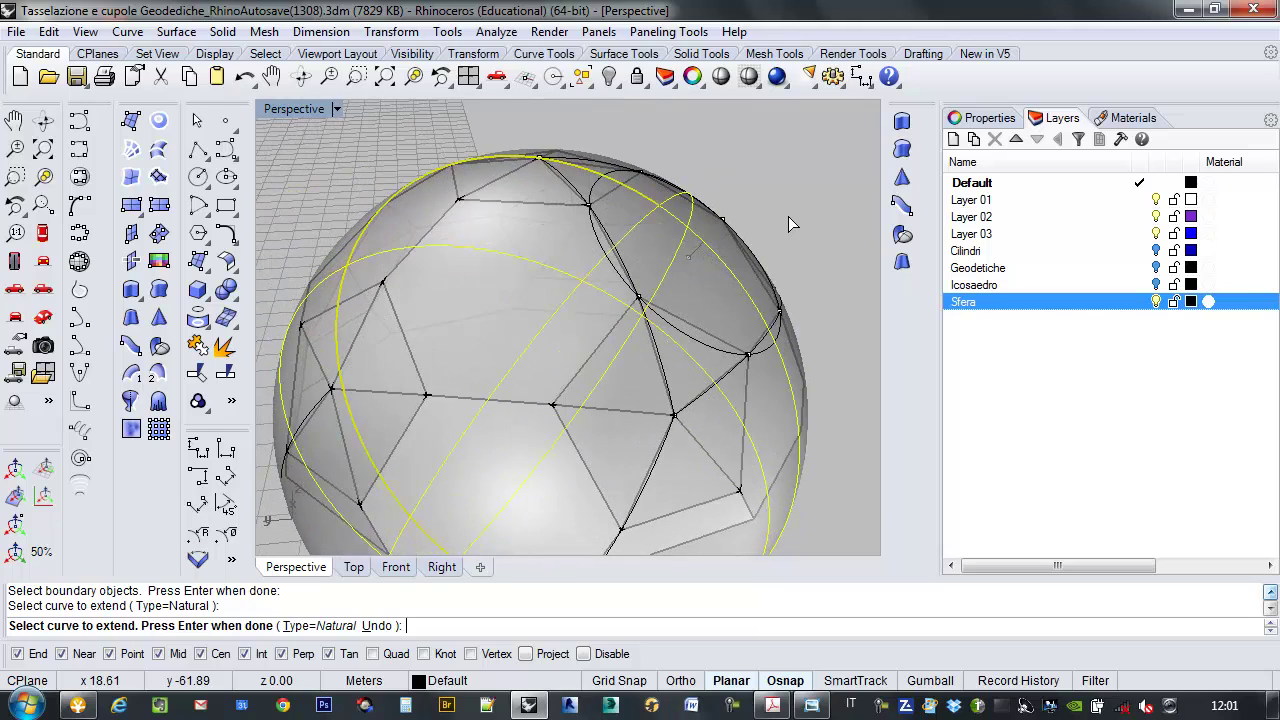
Step: Hide the Sfera layer and extrude the circled hexagonal surface to the outer end of the extended line with ExtrudeSrfToPoint
left_click(1156, 301)
right_click_drag(872, 311, 686, 303)
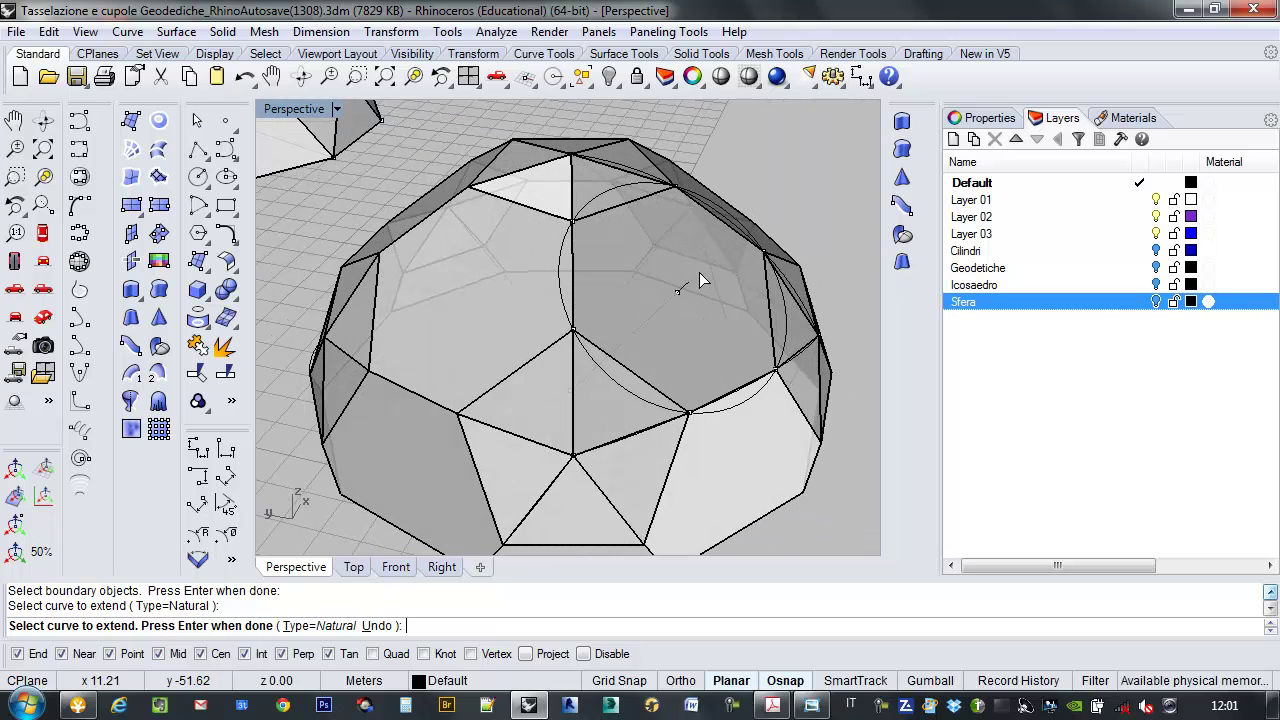
right_click_drag(745, 307, 650, 342)
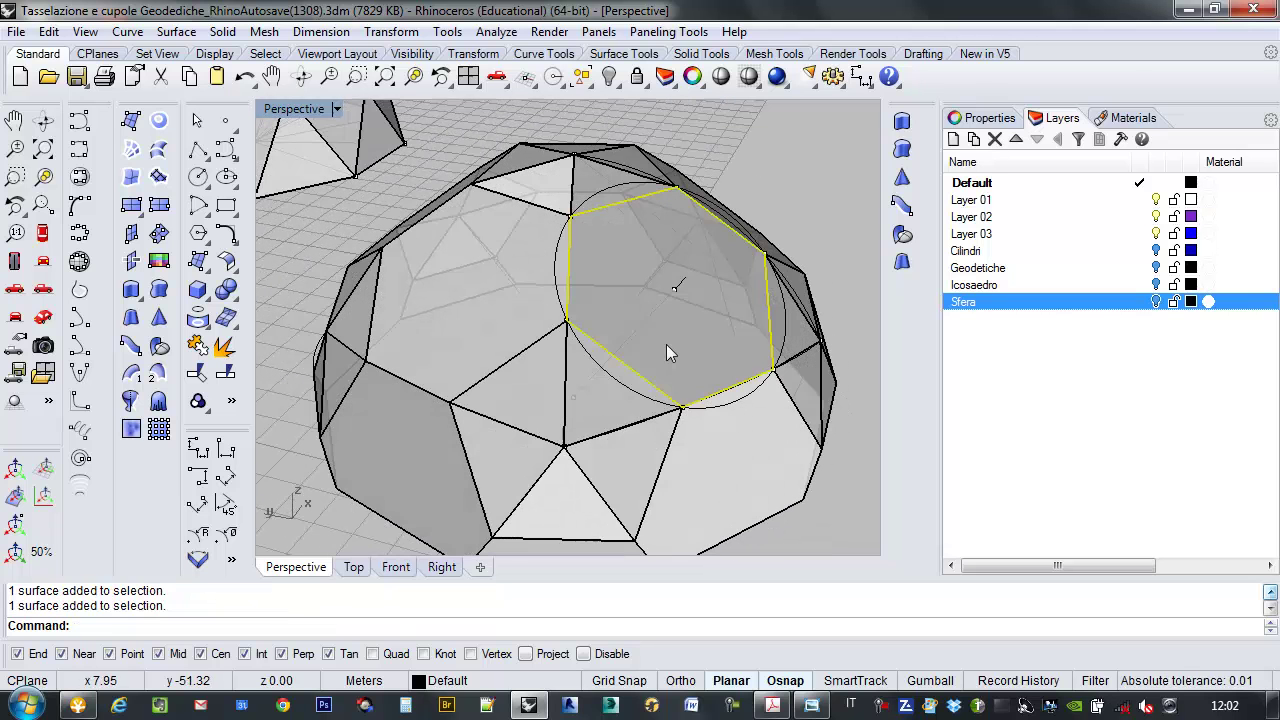
type("tr")
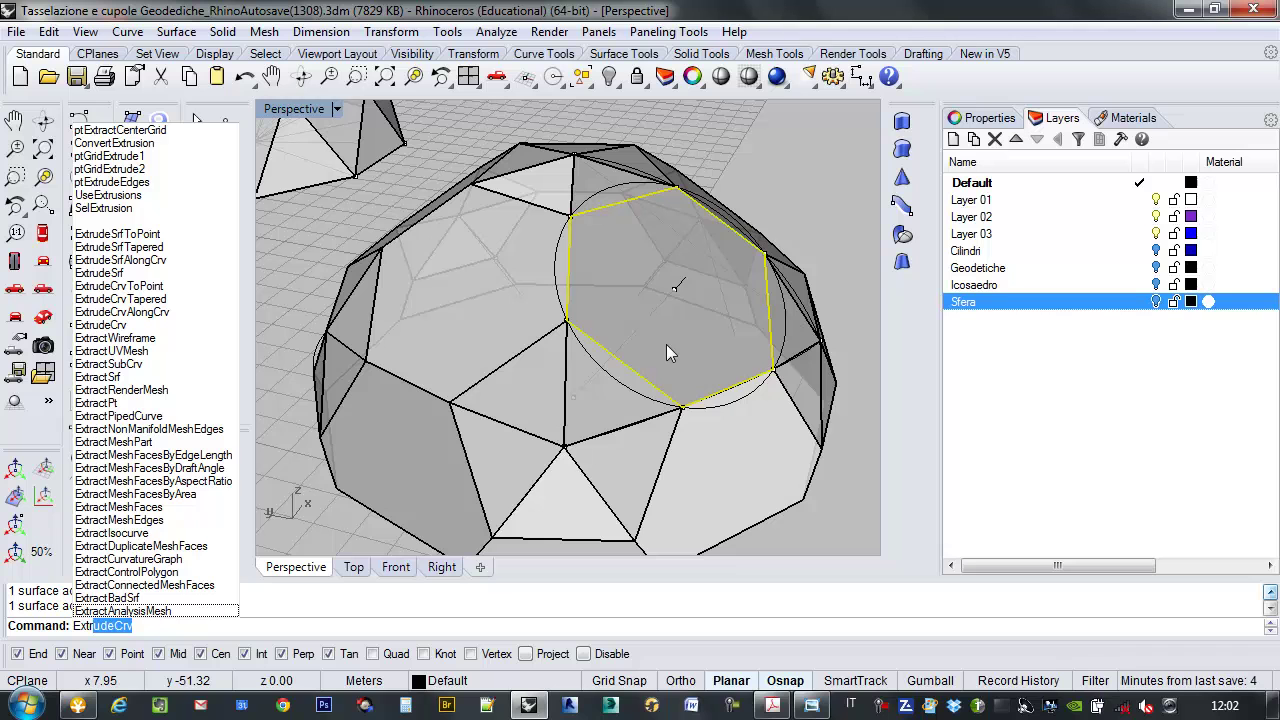
type("ude")
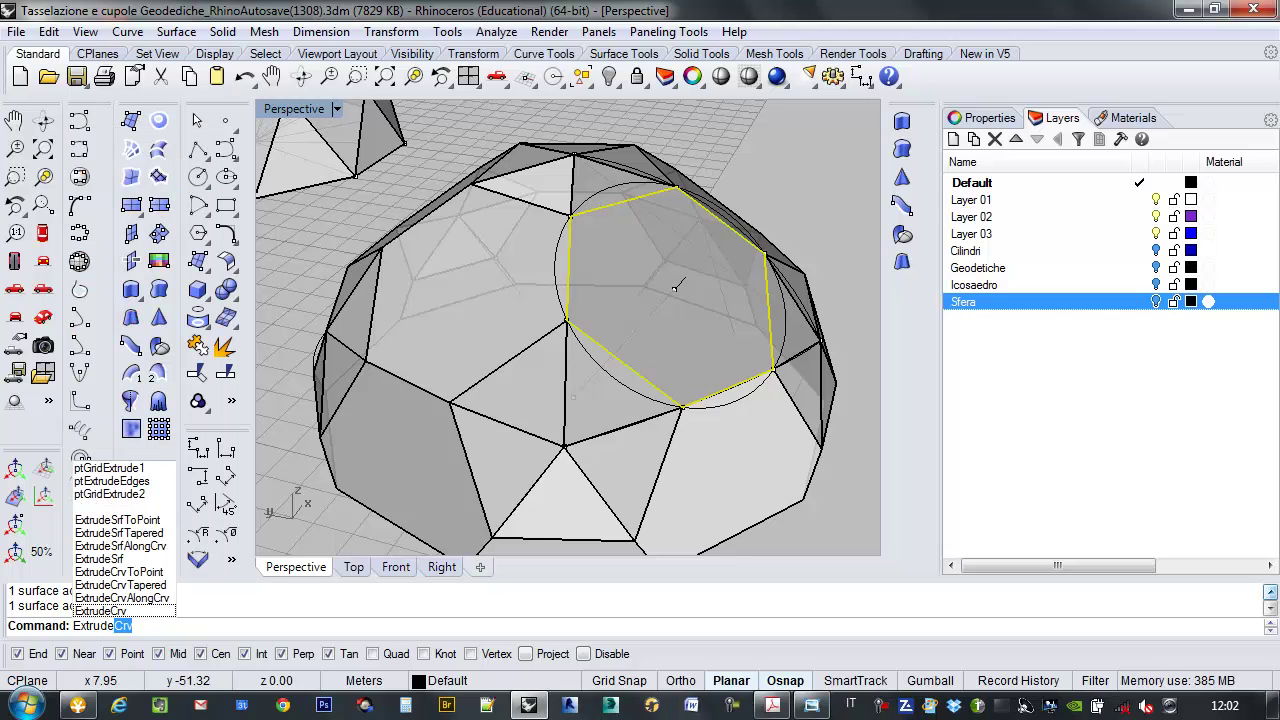
left_click(134, 522)
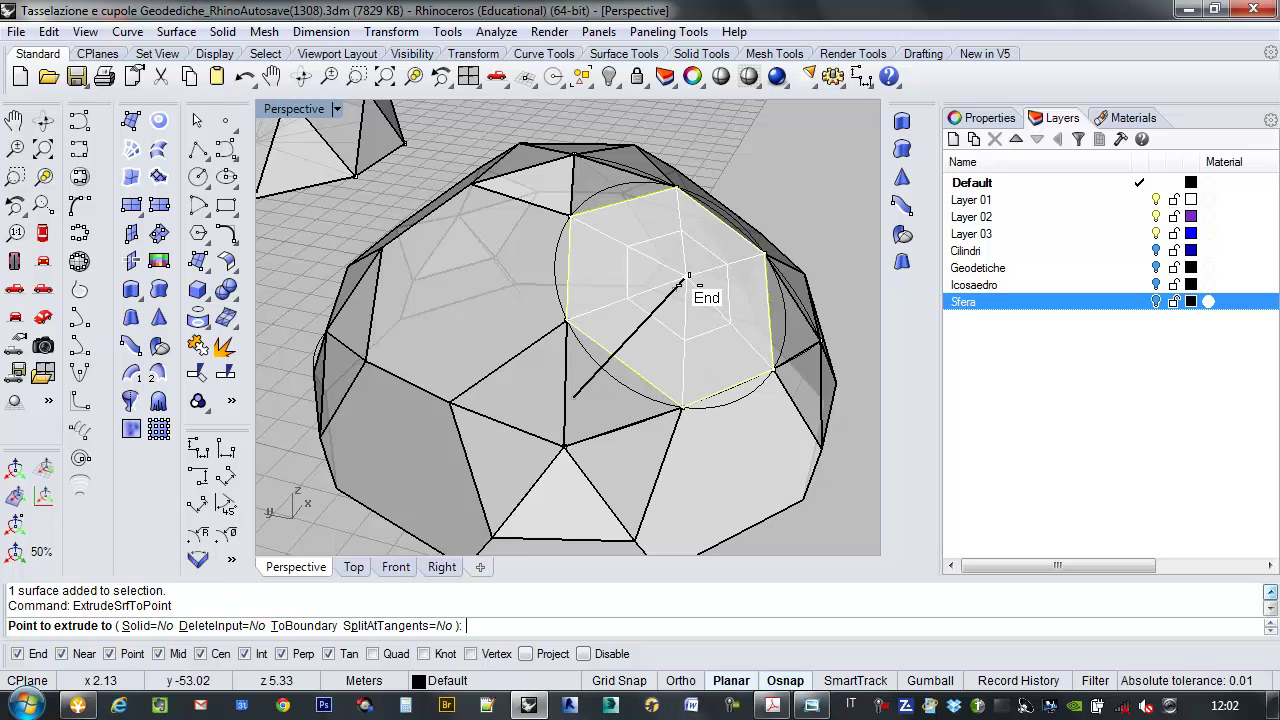
left_click(684, 283)
Step: Delete the flat hexagonal surface beneath the new pyramid-shaped cap
right_click_drag(723, 337, 600, 341)
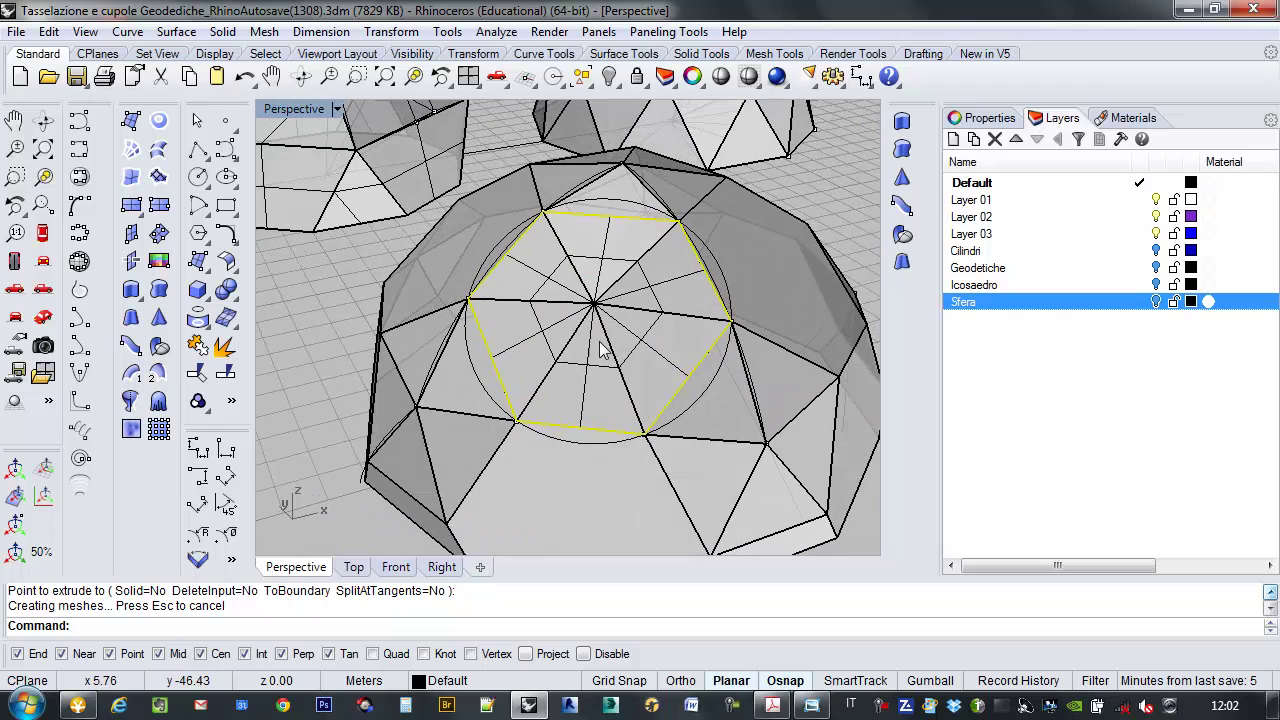
left_click(601, 343)
key("Delete")
Step: Turn off the surface isocurve display for the extruded hexagonal cap
left_click(641, 344)
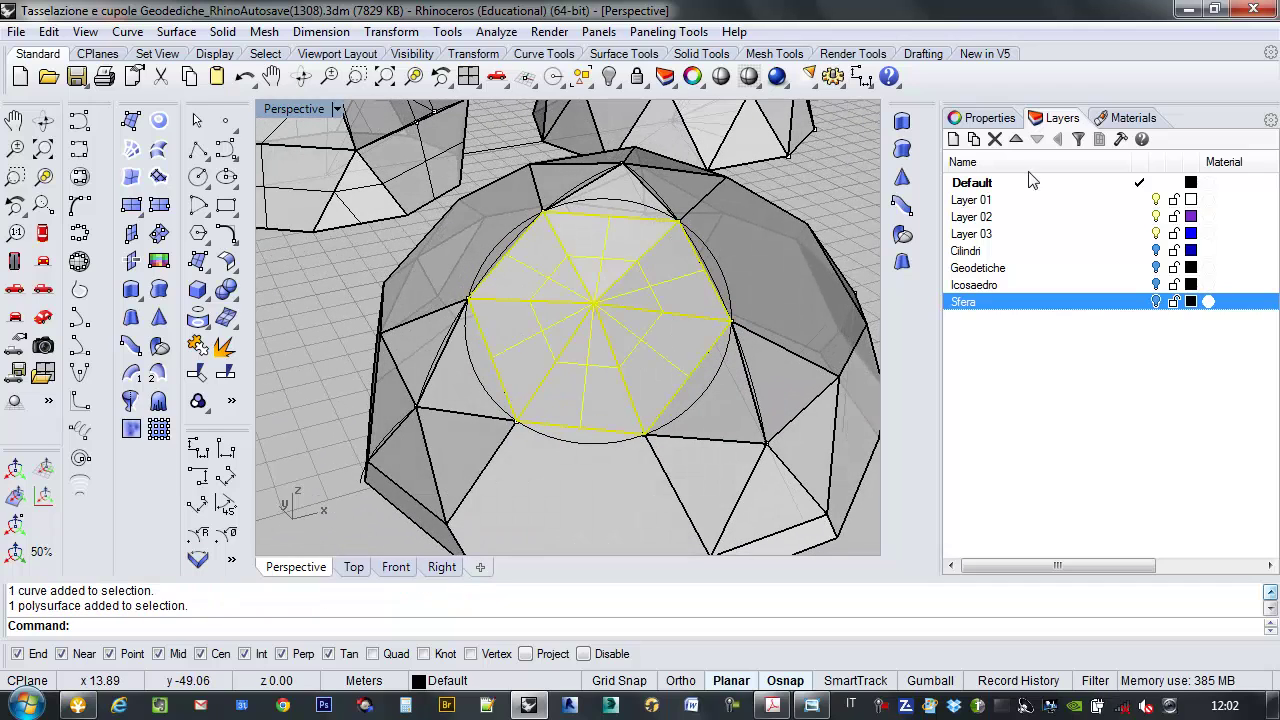
left_click(990, 118)
left_click(1114, 517)
right_click_drag(632, 352, 738, 325)
left_click(825, 517)
right_click_drag(824, 516, 609, 407)
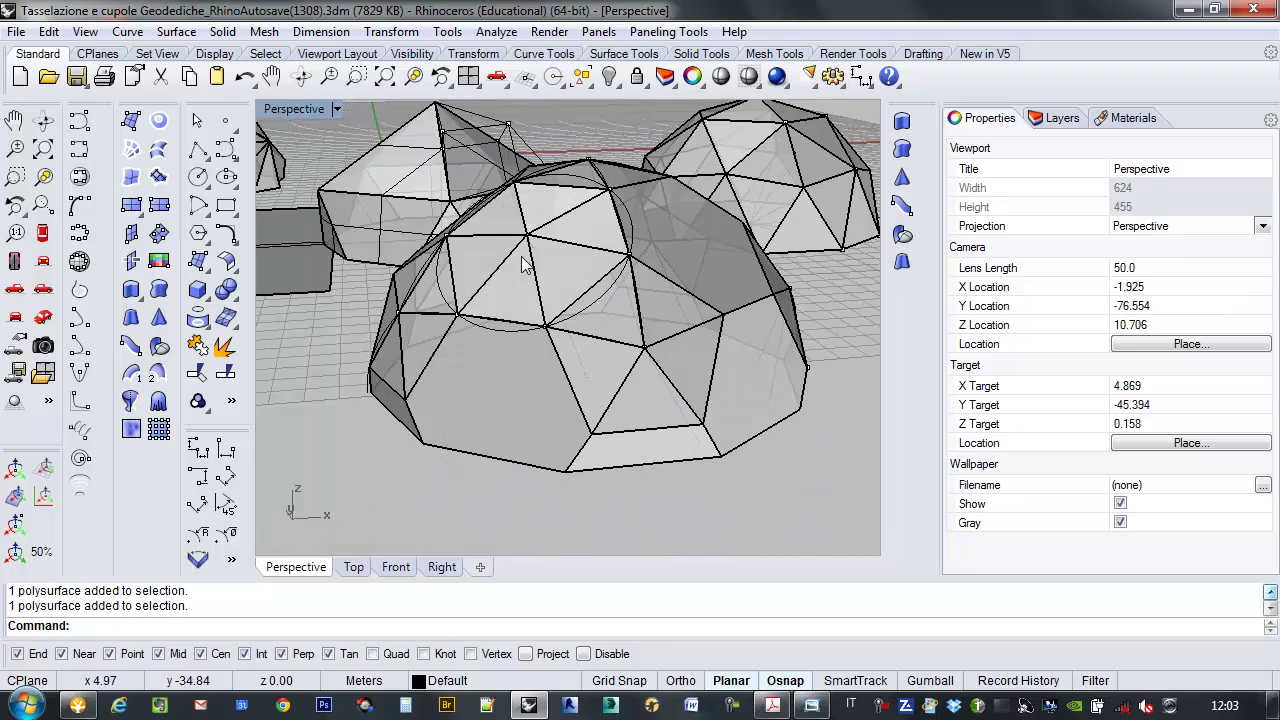
Step: With the hexagonal cap selected, set a 3-point construction plane from the sphere's centre, through the cap's lower edge perpendicularly, oriented by the dome vertex above the cap
left_click(521, 258)
left_click(529, 287)
mouse_move(590, 318)
right_mouse_down()
mouse_move(566, 420)
mouse_move(580, 277)
mouse_move(583, 314)
right_mouse_up()
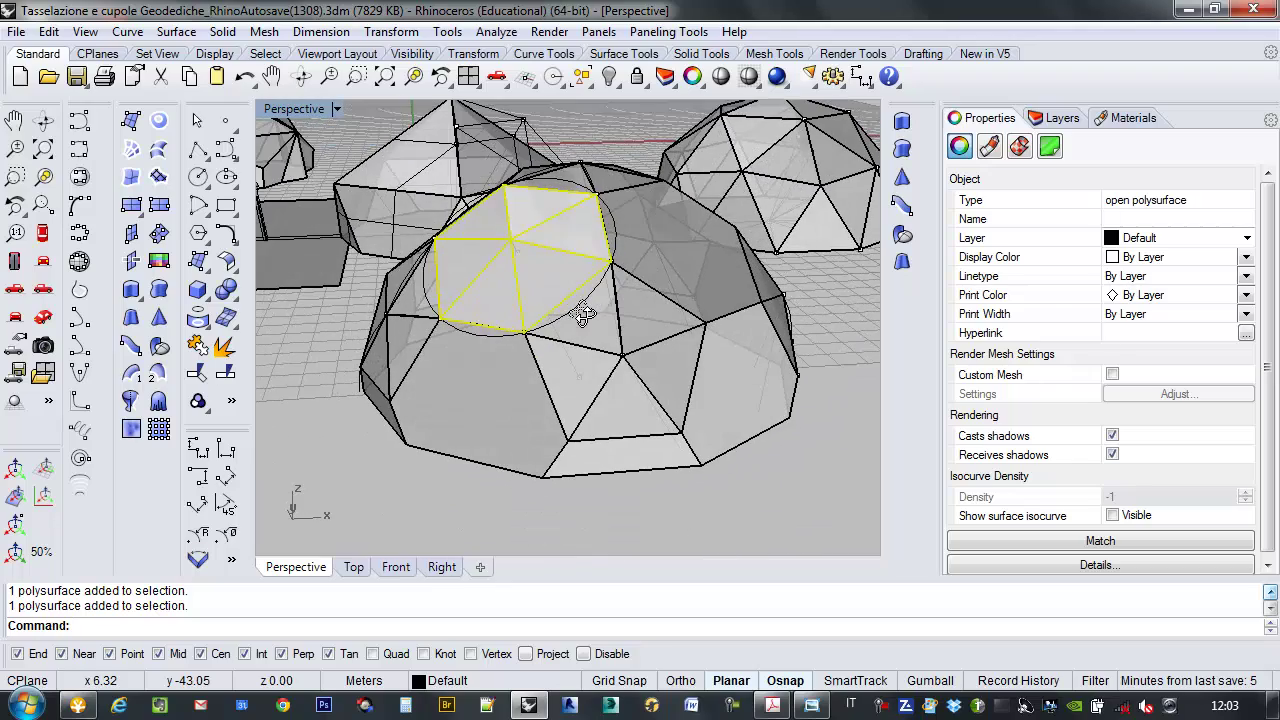
right_click_drag(481, 205, 575, 205)
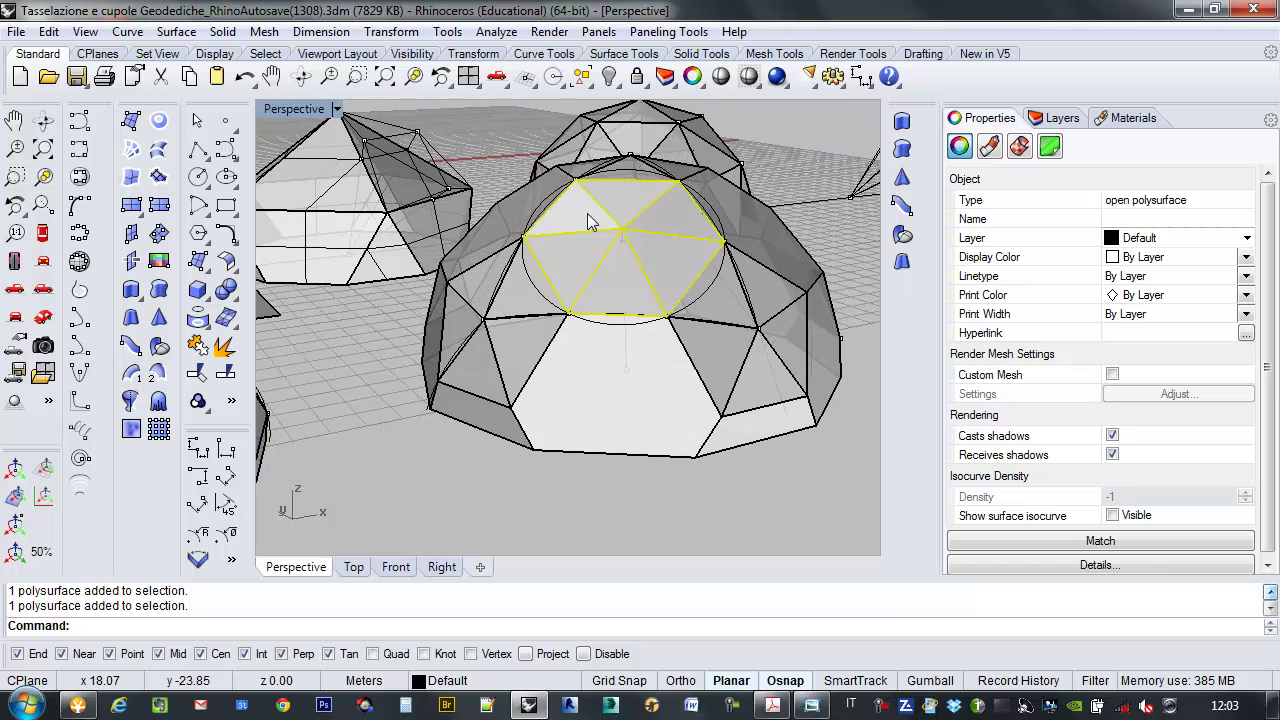
right_click_drag(568, 318, 515, 320)
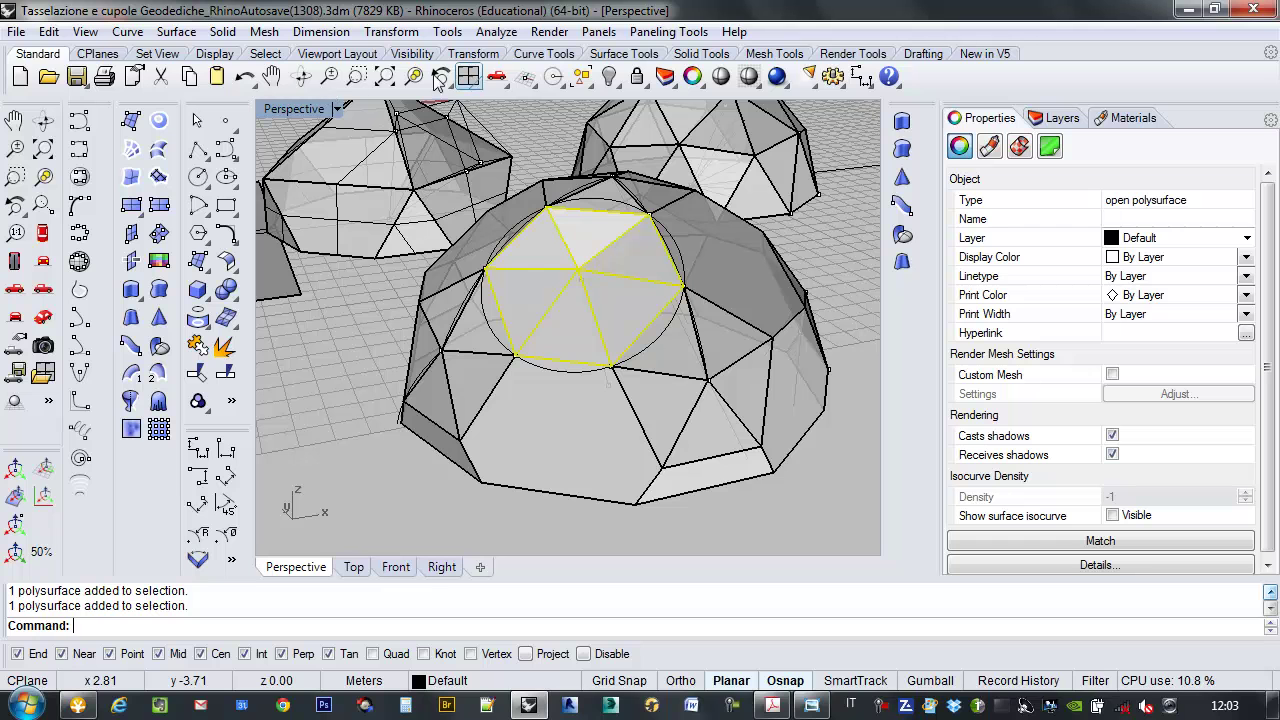
left_click(100, 54)
left_click(221, 76)
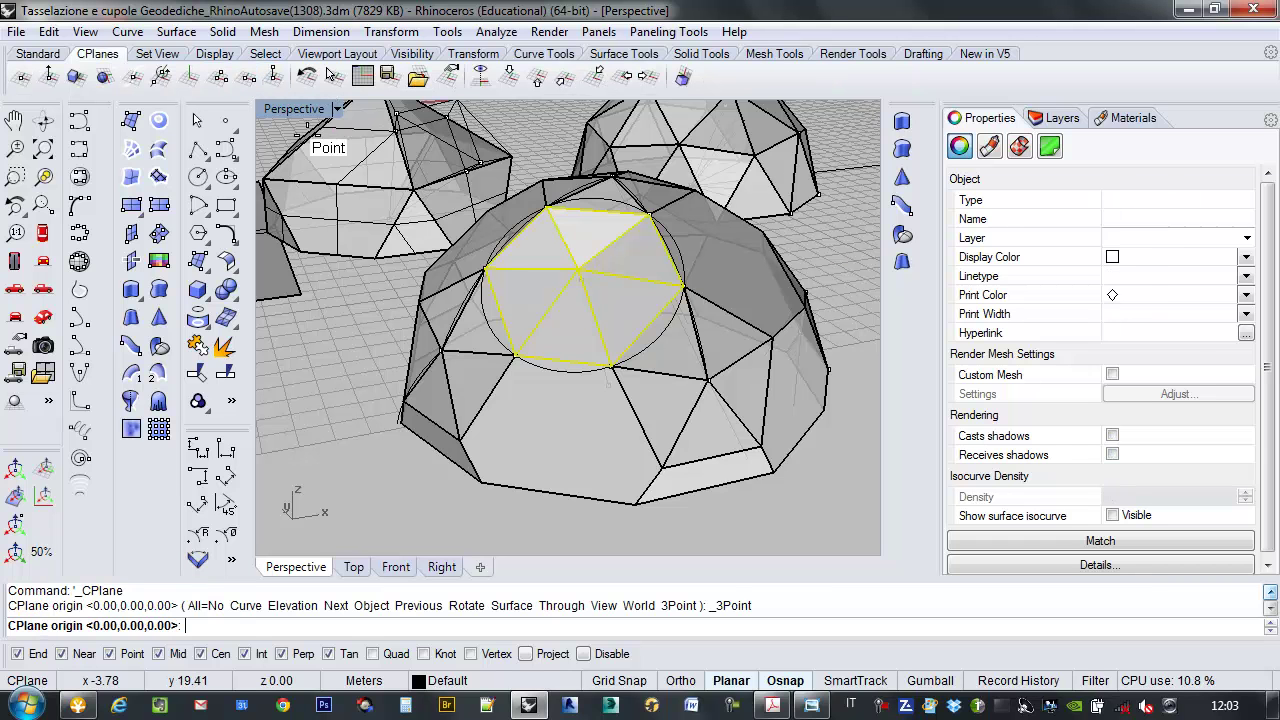
left_click(608, 384)
right_click_drag(466, 357, 606, 298)
scroll(600, 263, "up", 4)
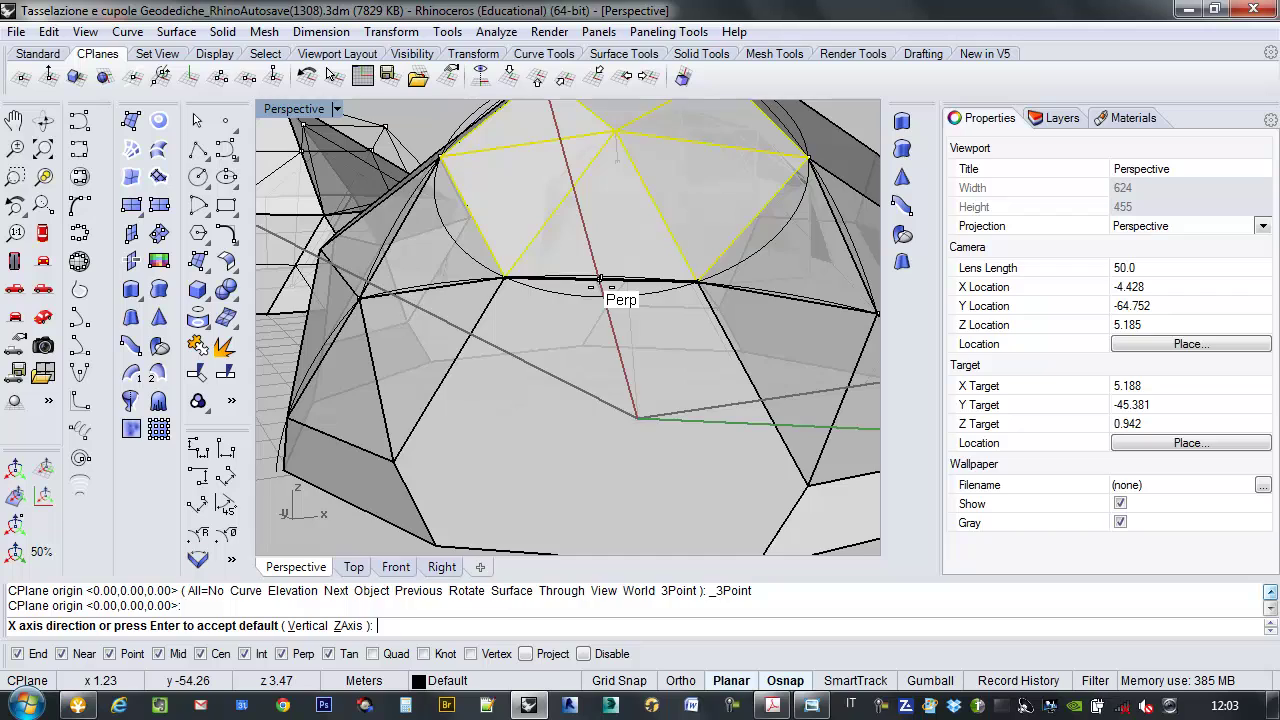
left_click(600, 280)
right_click_drag(600, 229, 571, 343)
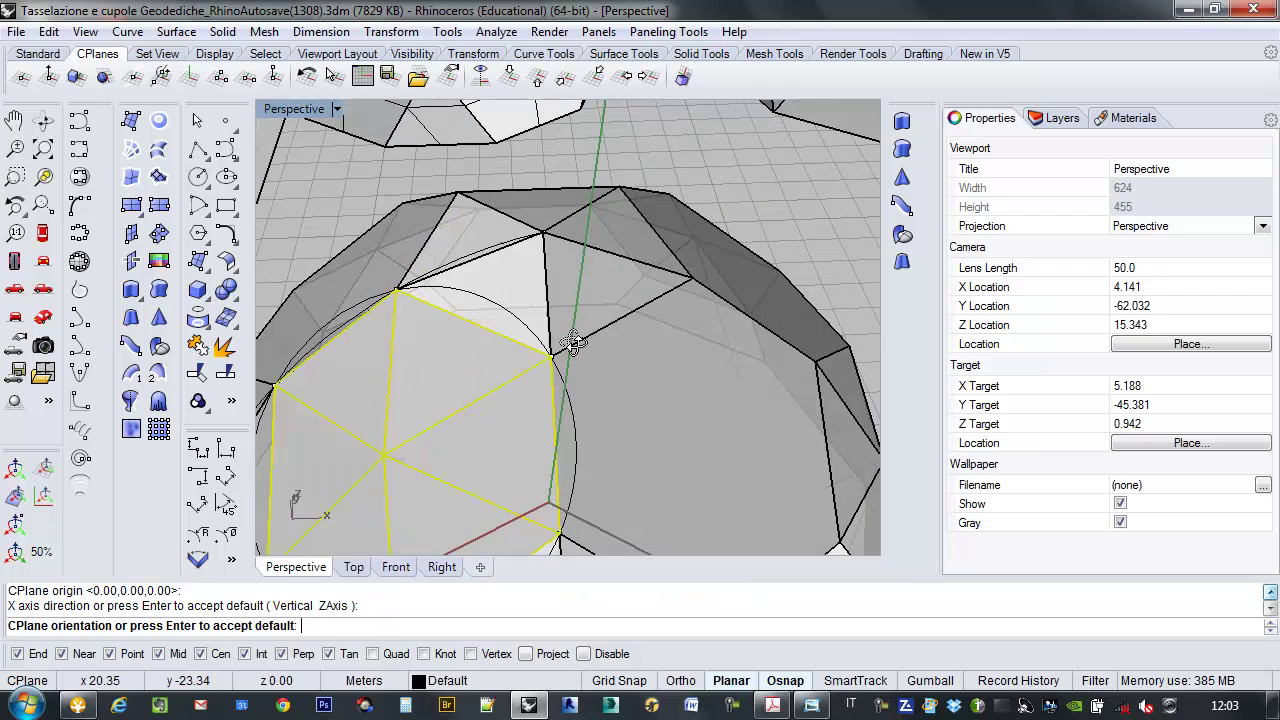
left_click(544, 233)
scroll(614, 294, "down", 6)
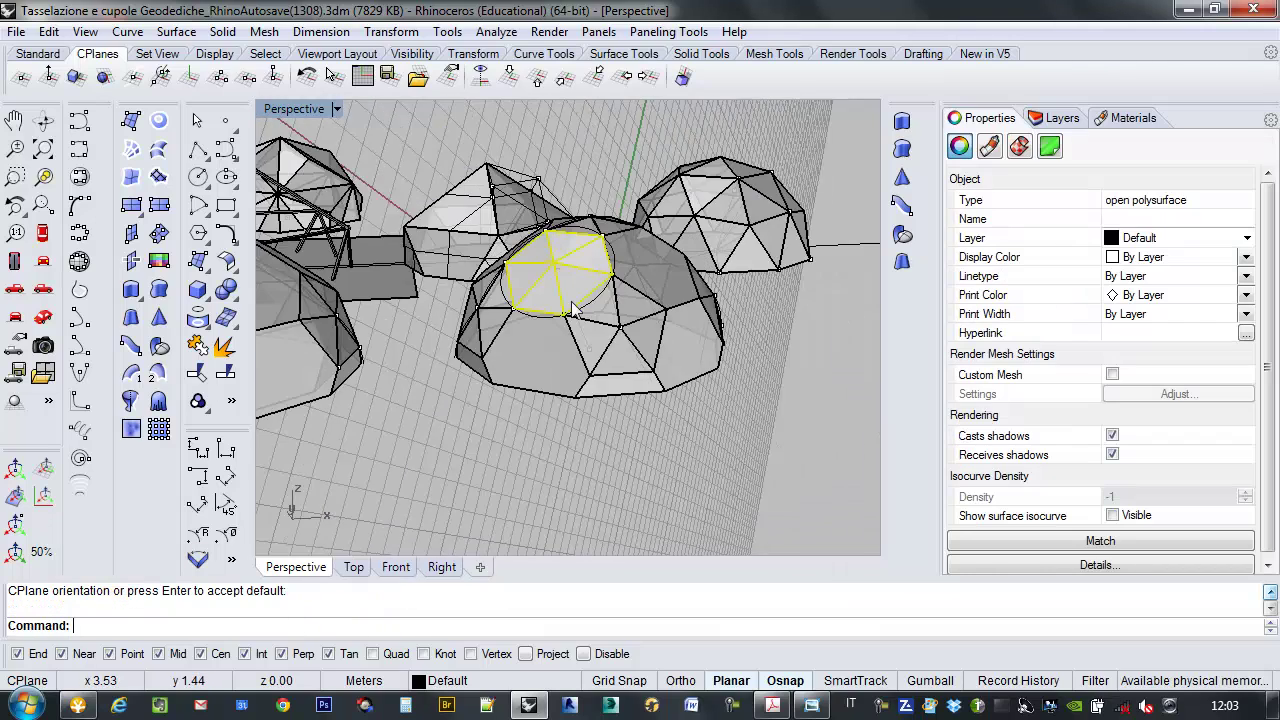
Step: Mirror a copy of the hexagonal cap downward across the plane from the sphere's centre point to the cap's lower edge
scroll(572, 310, "up", 4)
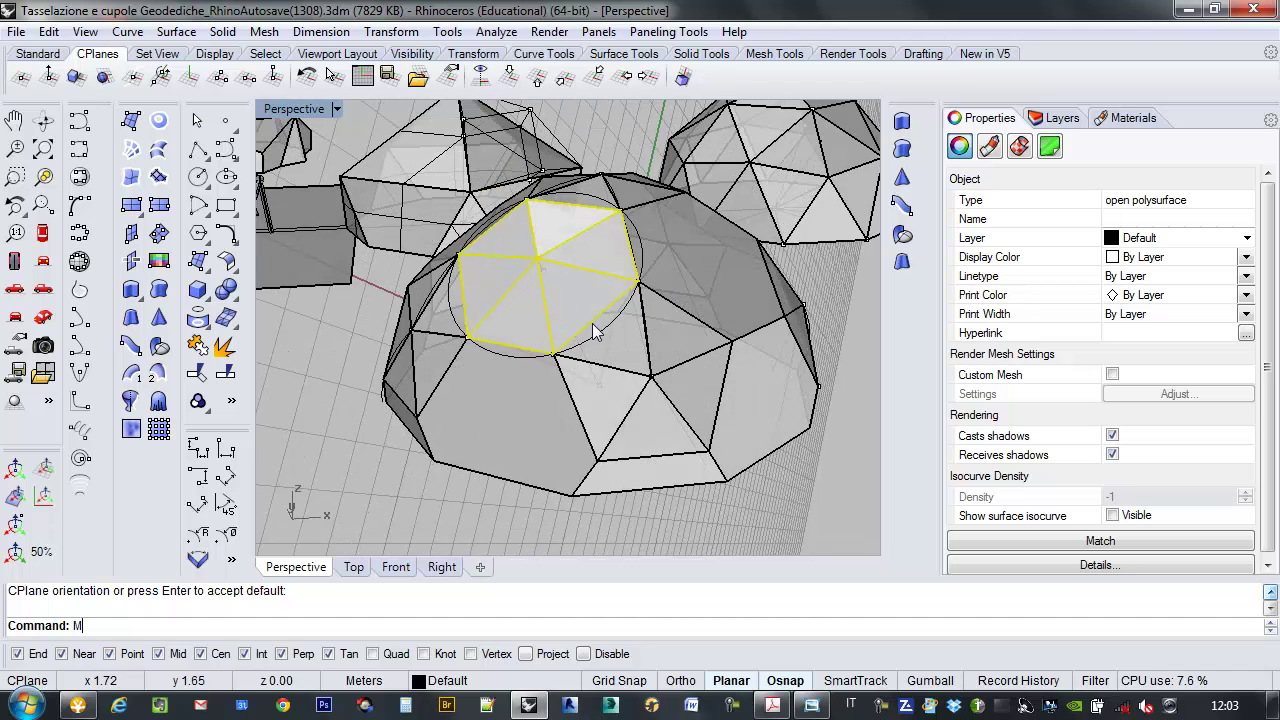
type("Mirror")
key("Return")
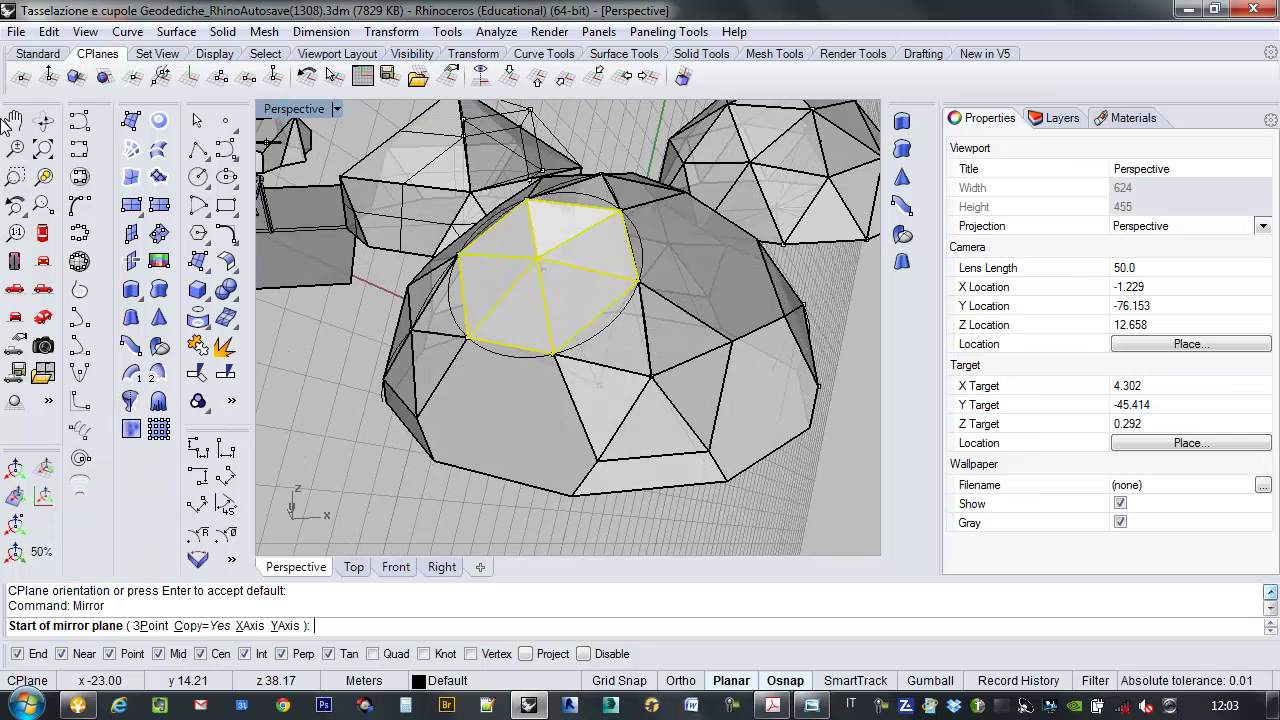
left_click(600, 386)
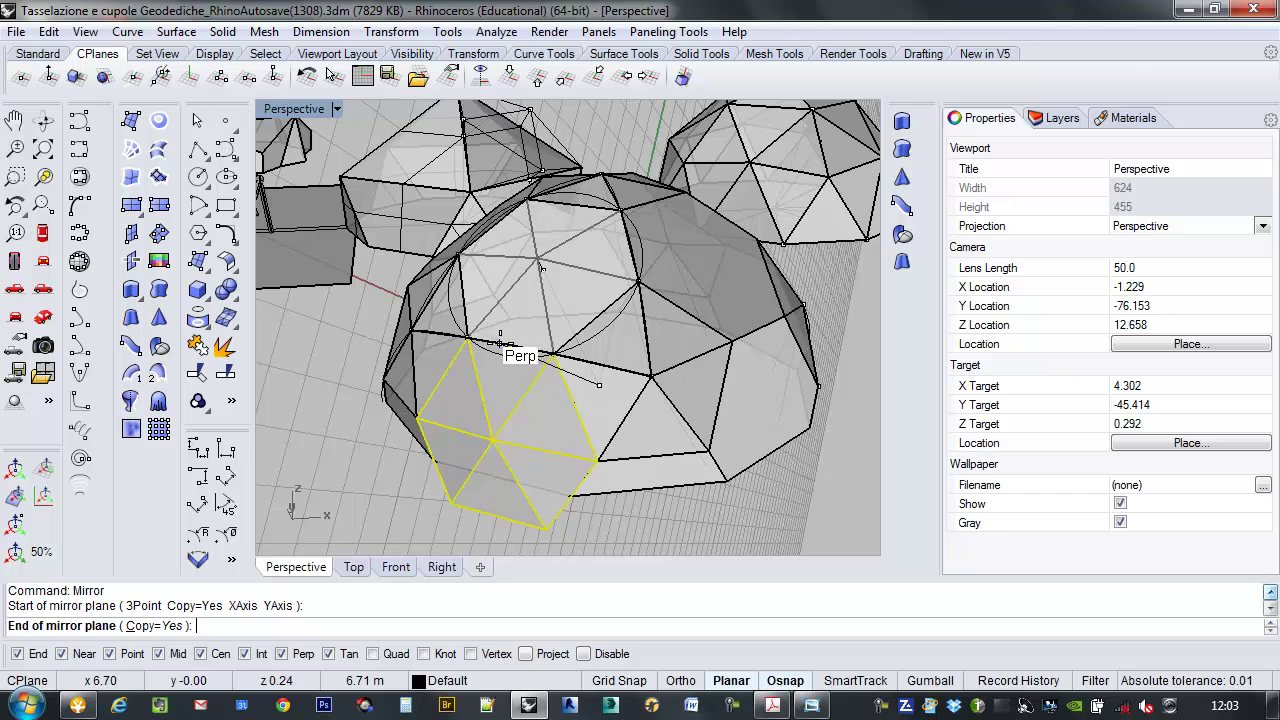
scroll(528, 358, "up", 6)
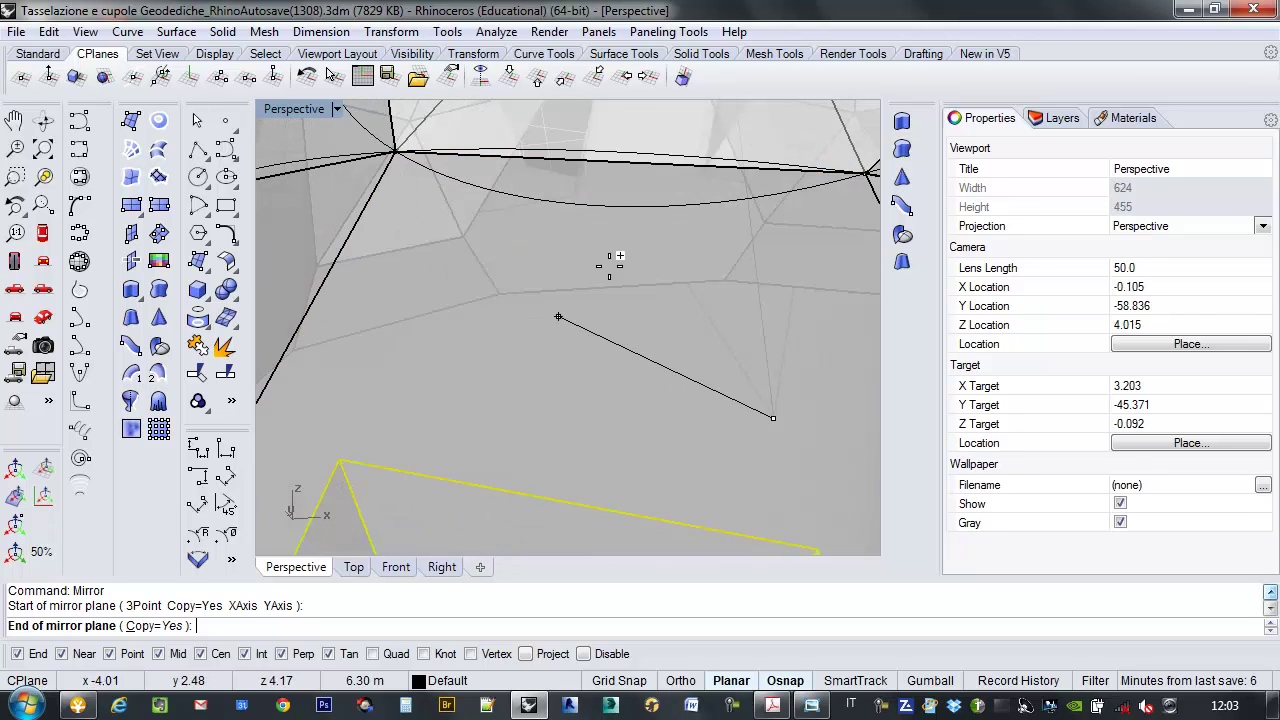
left_click(608, 160)
scroll(635, 264, "down", 6)
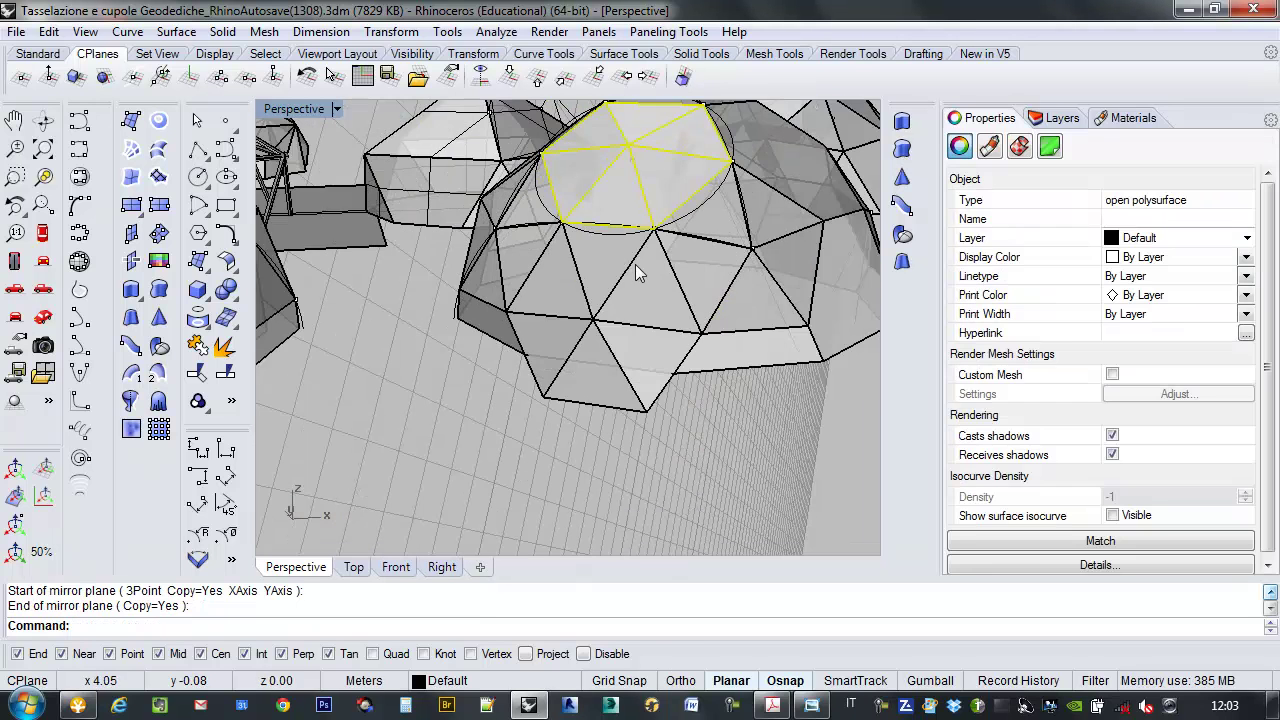
Step: Examine the mirrored cap and its fit on the dome's lower part from several angles, including from below
left_click(641, 482)
scroll(641, 482, "down", 7)
right_click_drag(643, 478, 671, 305)
scroll(673, 442, "up", 6)
scroll(682, 365, "up", 2)
scroll(651, 410, "down", 3)
scroll(570, 245, "up", 4)
mouse_move(611, 252)
right_mouse_down()
mouse_move(648, 352)
mouse_move(691, 380)
mouse_move(663, 401)
mouse_move(618, 261)
right_mouse_up()
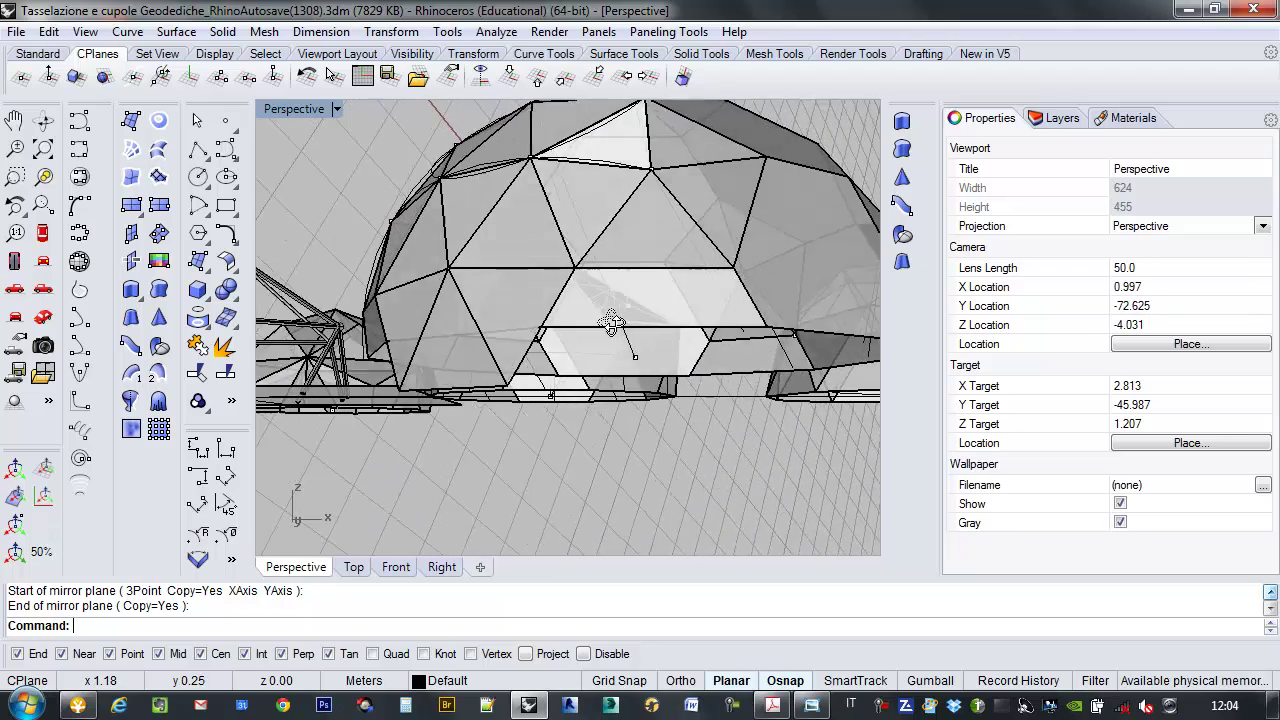
right_click_drag(608, 323, 636, 155)
Step: Set a 3-point construction plane with its origin at the midpoint of the mirrored cap's side edge and its X axis toward the sphere's centre
left_click(224, 84)
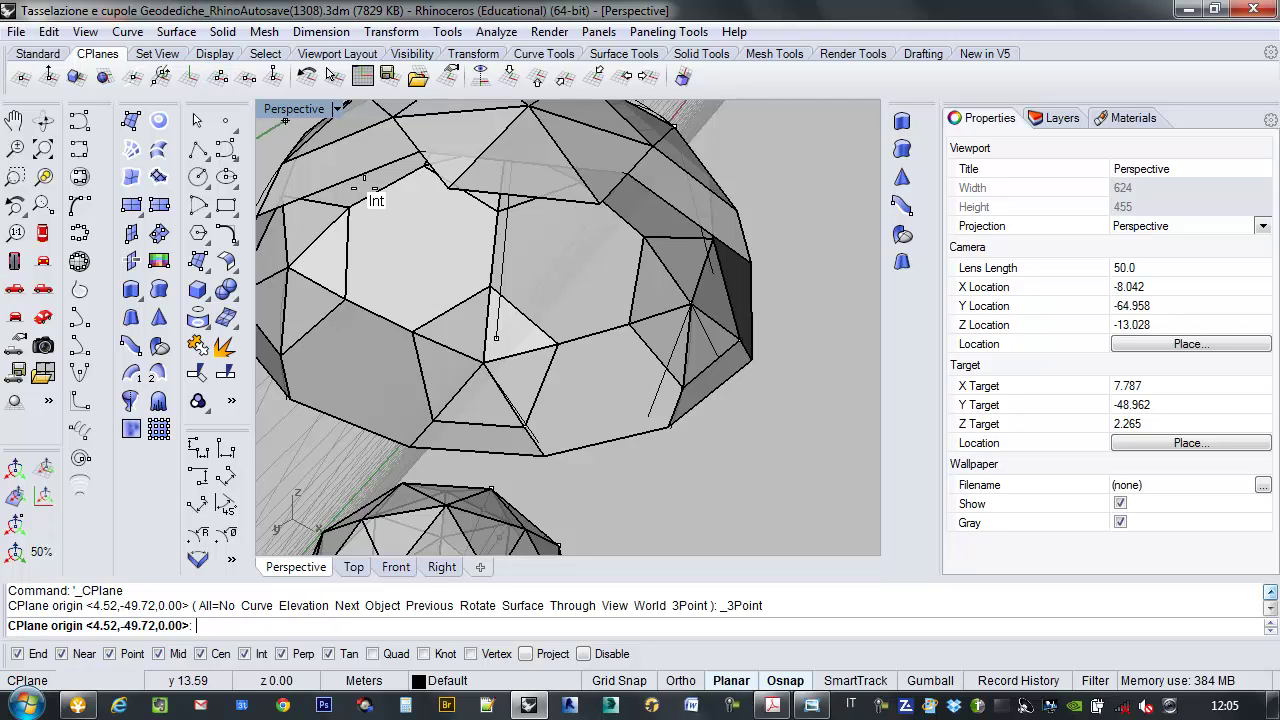
right_click_drag(662, 224, 606, 206)
left_click(597, 205)
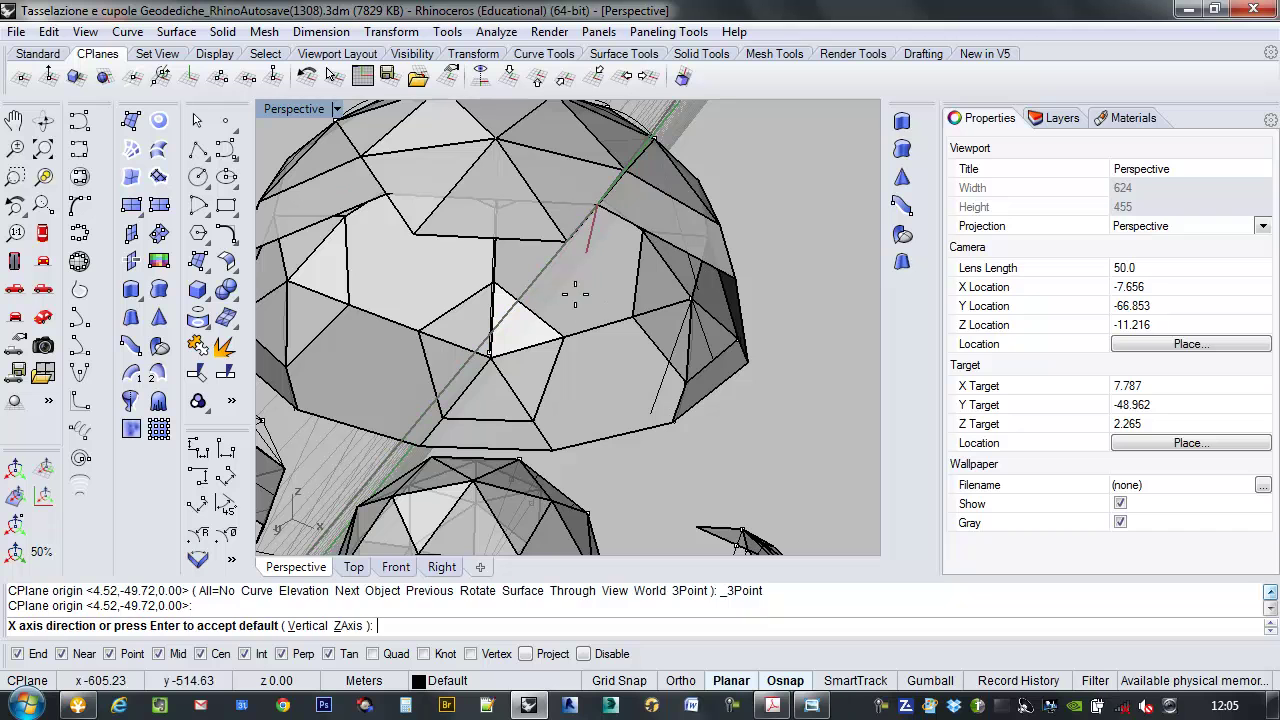
left_click(490, 352)
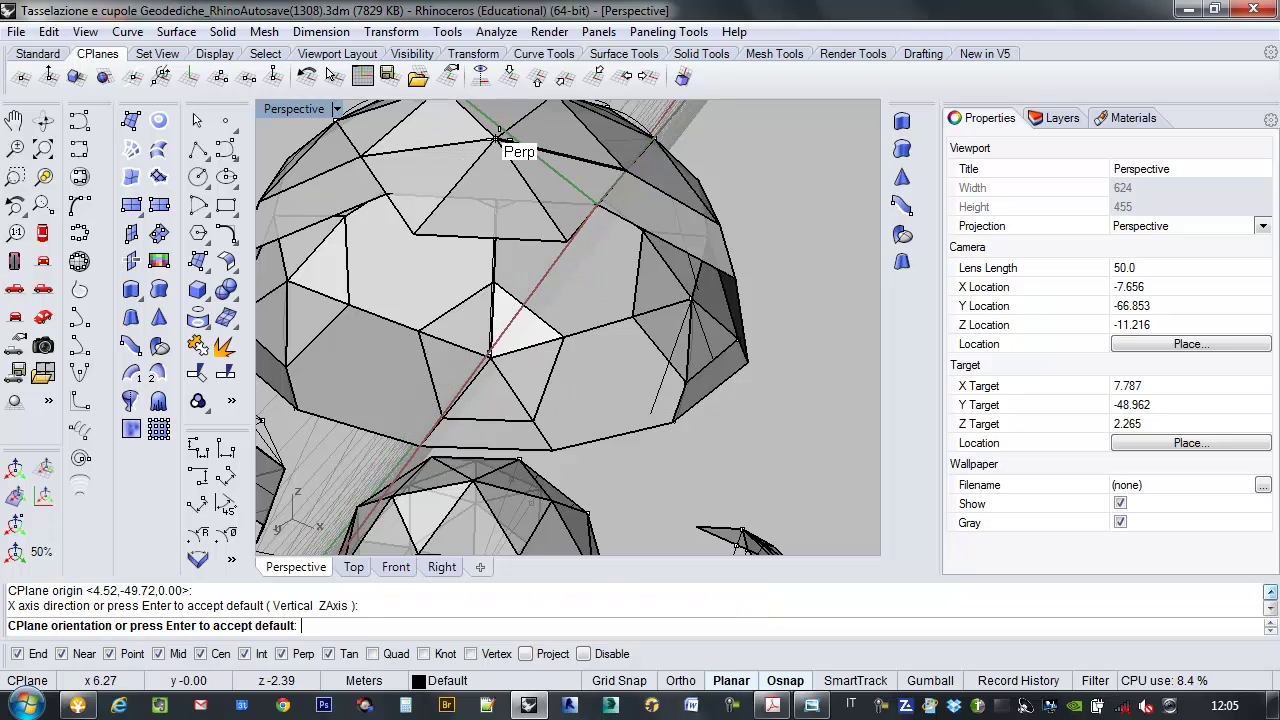
key("Return")
Step: Mirror a copy of the lower hexagonal cap sideways across its side edge to cover the neighbouring part of the dome's base
right_click_drag(635, 209, 571, 291)
scroll(556, 316, "down", 6)
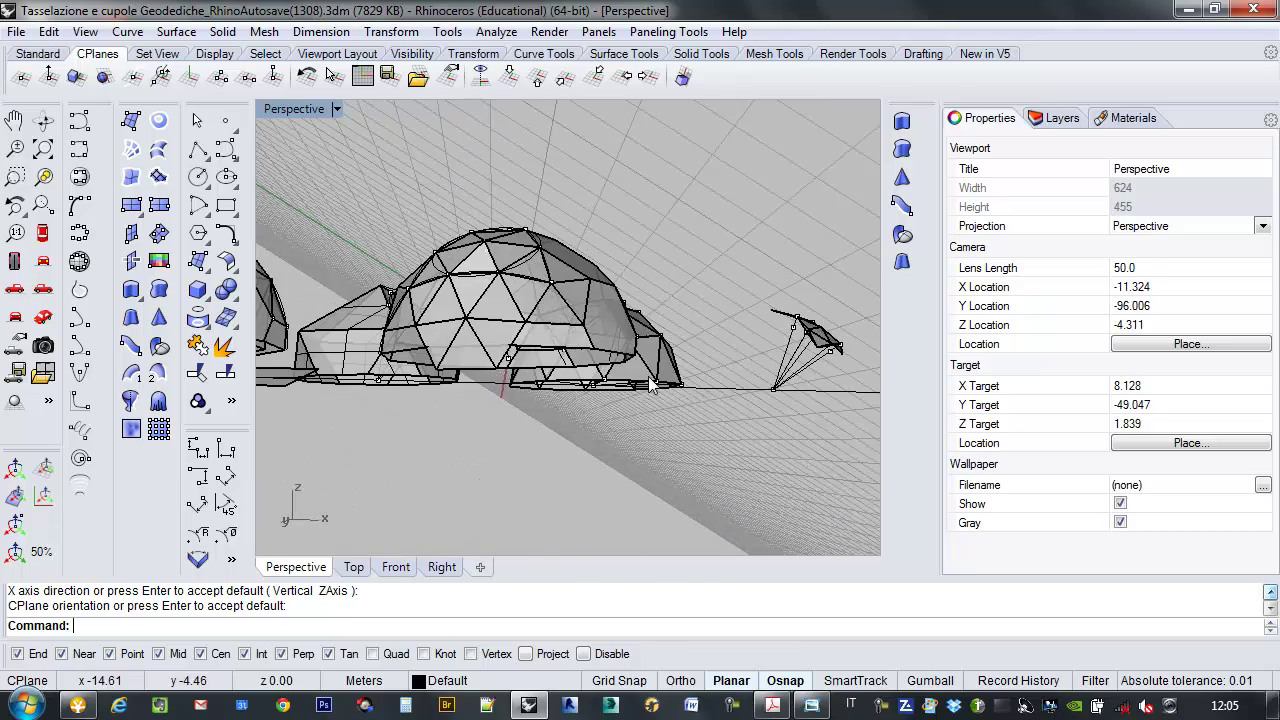
right_click_drag(650, 382, 591, 415)
scroll(463, 368, "up", 6)
right_click_drag(492, 352, 436, 193)
left_click(466, 222)
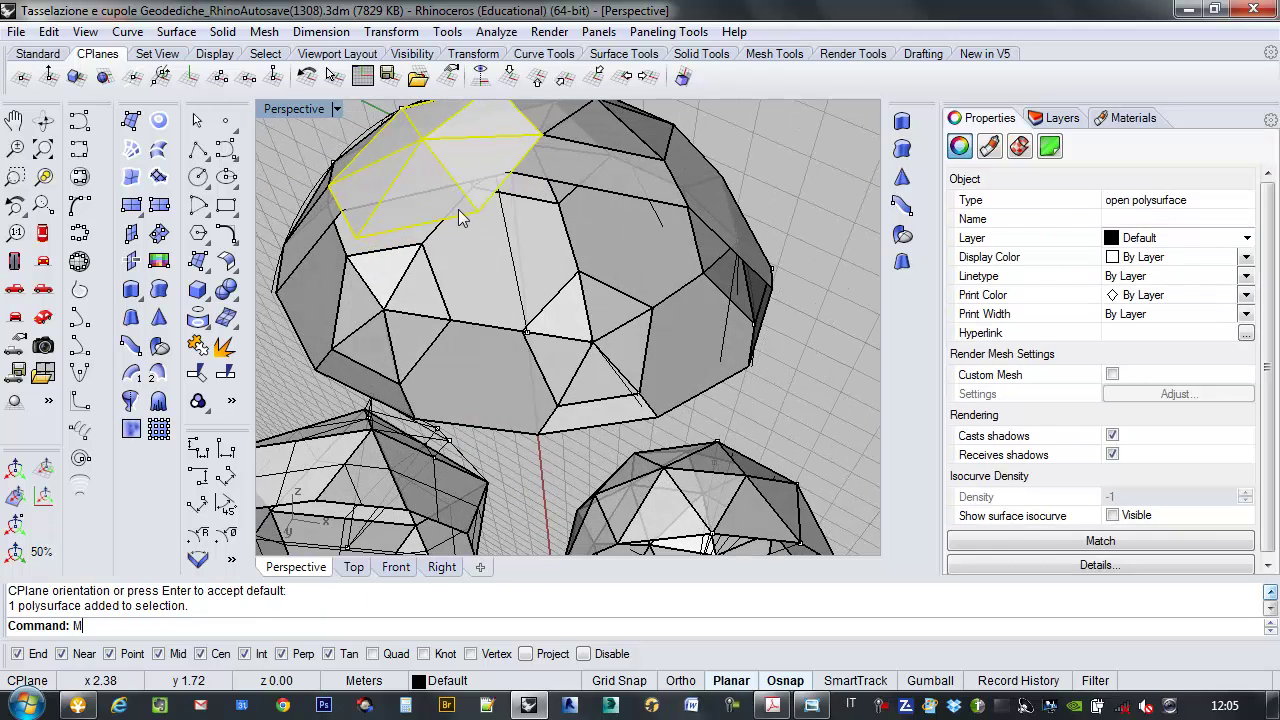
type("Mirr")
key("Return")
right_click_drag(532, 212, 529, 349)
left_click(525, 343)
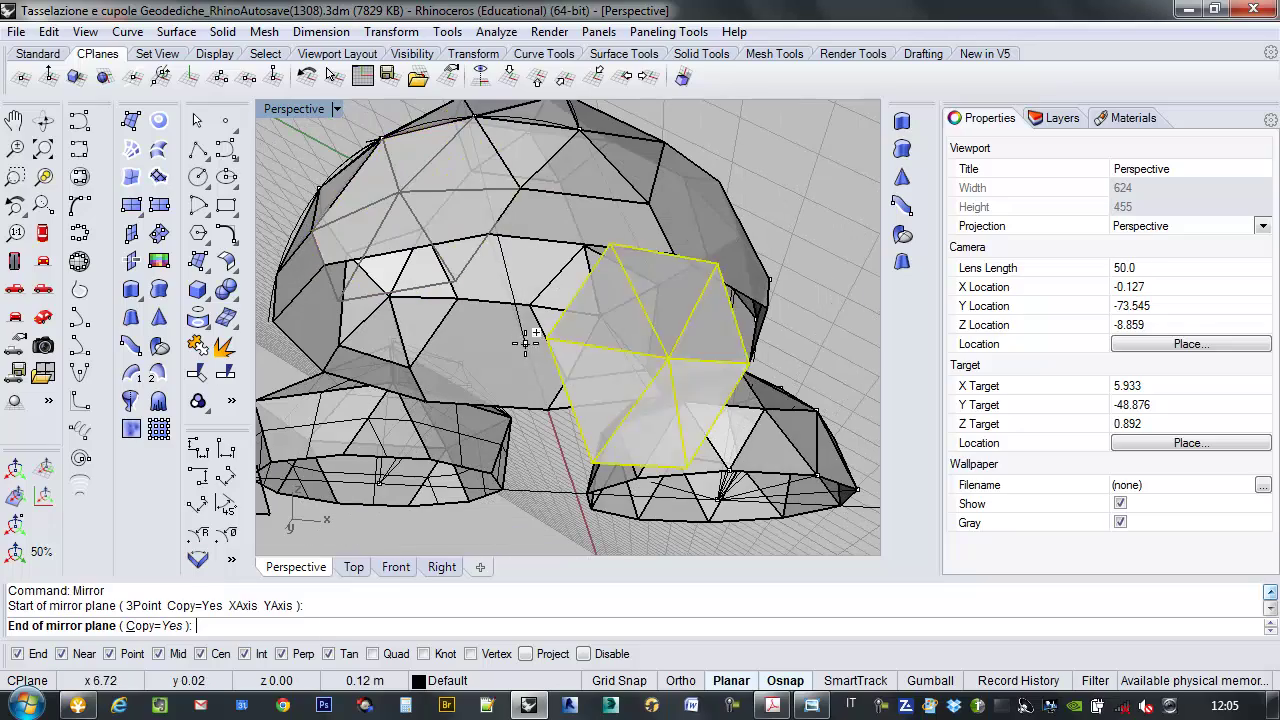
left_click(490, 236)
Step: Explode the newly mirrored cap at the dome's base into separate triangular surfaces
right_click_drag(505, 234, 614, 413)
scroll(647, 347, "down", 8)
left_click(748, 426)
scroll(704, 411, "up", 4)
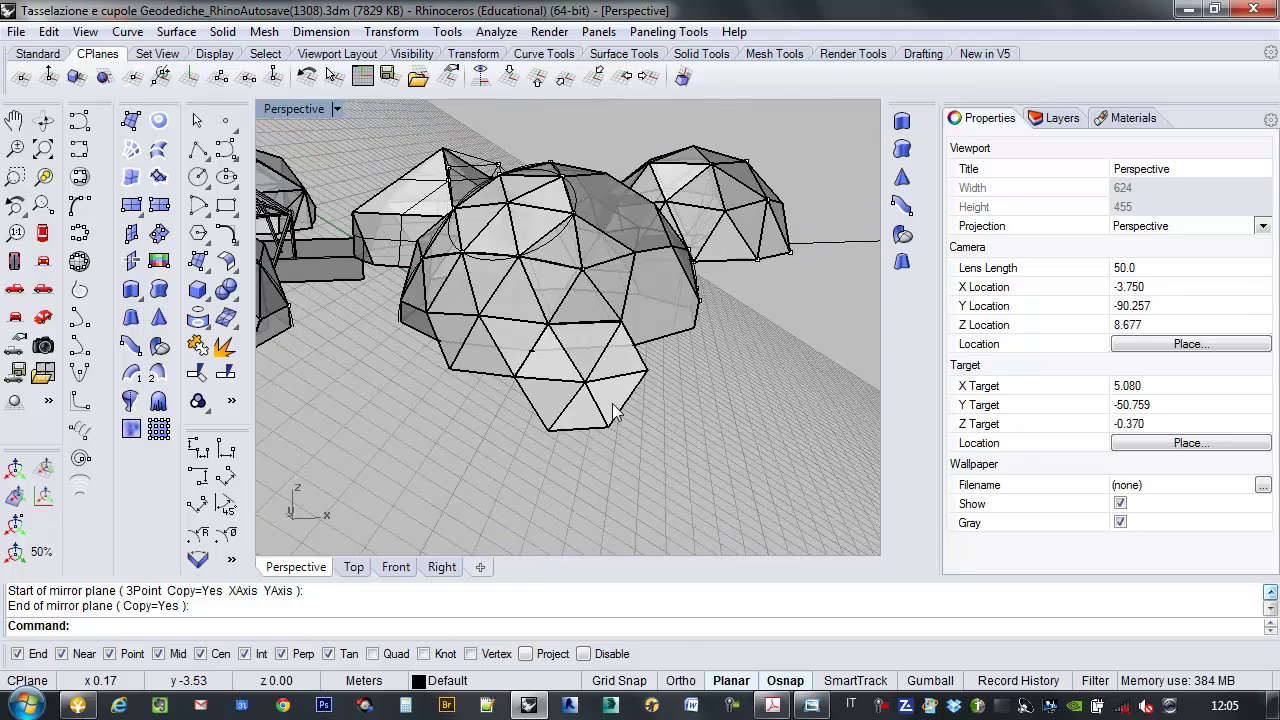
left_click(614, 413)
scroll(609, 409, "up", 5)
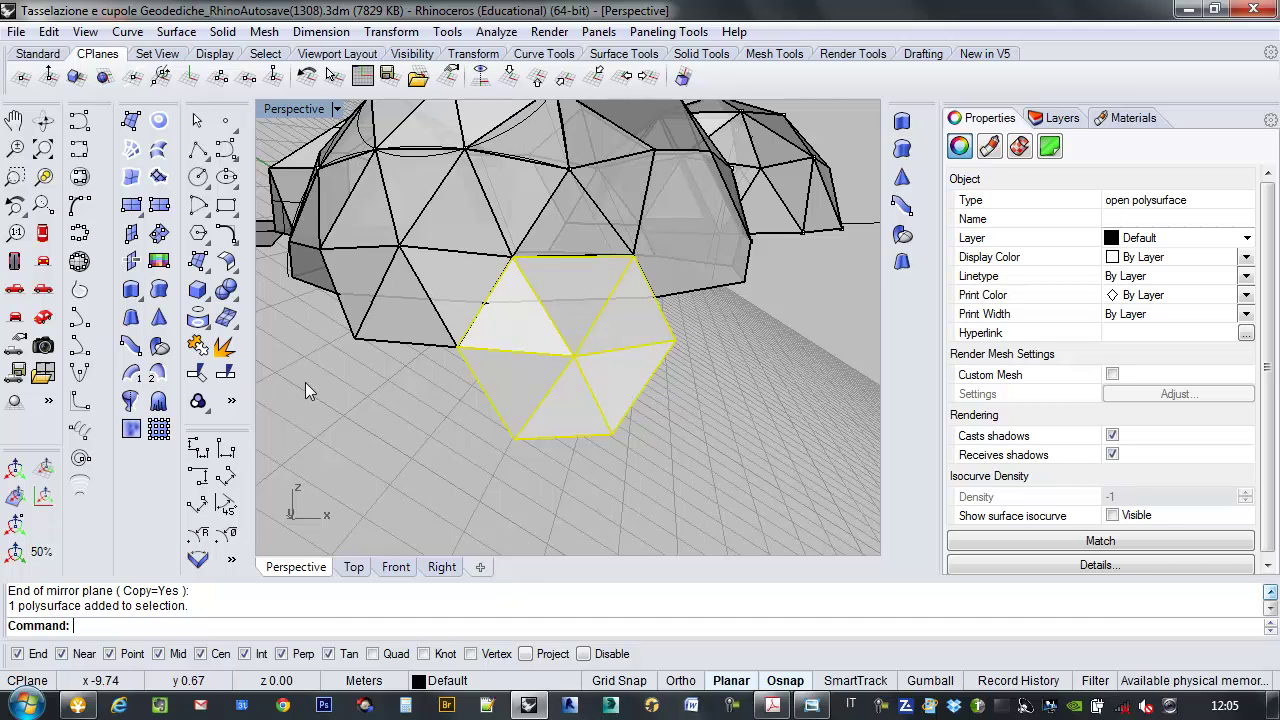
left_click(227, 345)
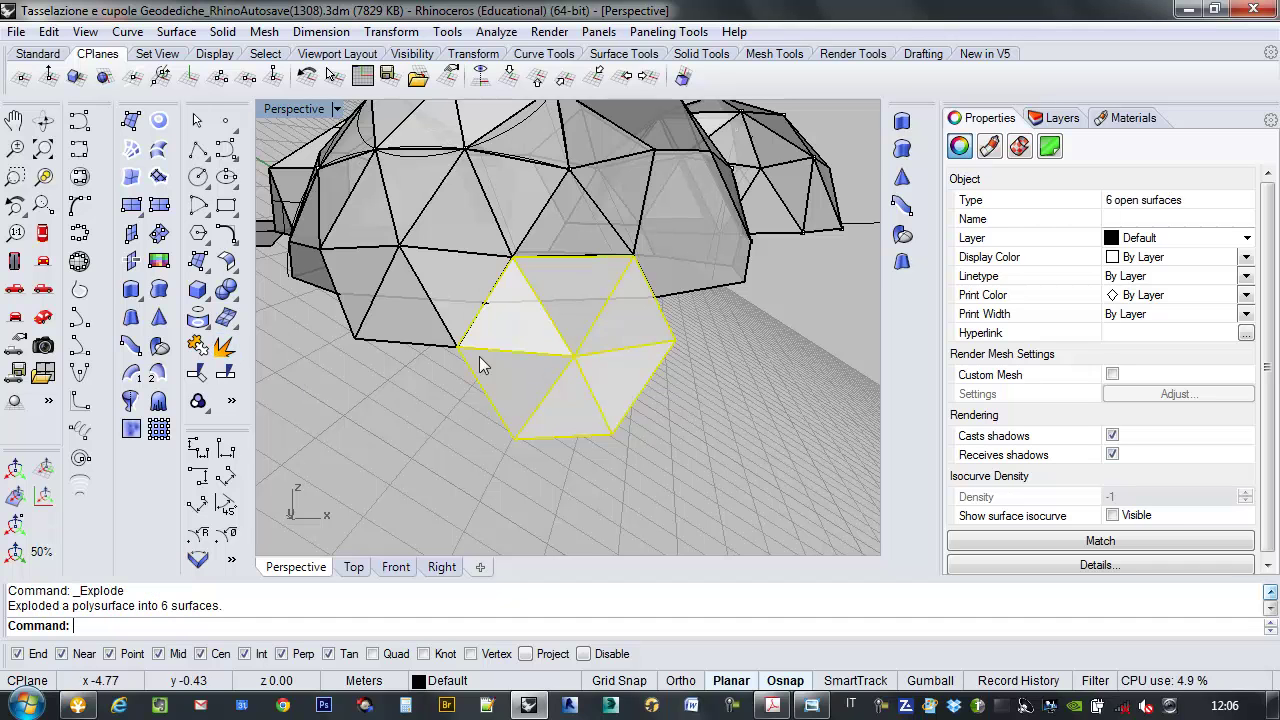
Step: Delete the exploded cap's three triangles that extend below the dome's base
left_click(514, 395)
key("Delete")
left_click(558, 404)
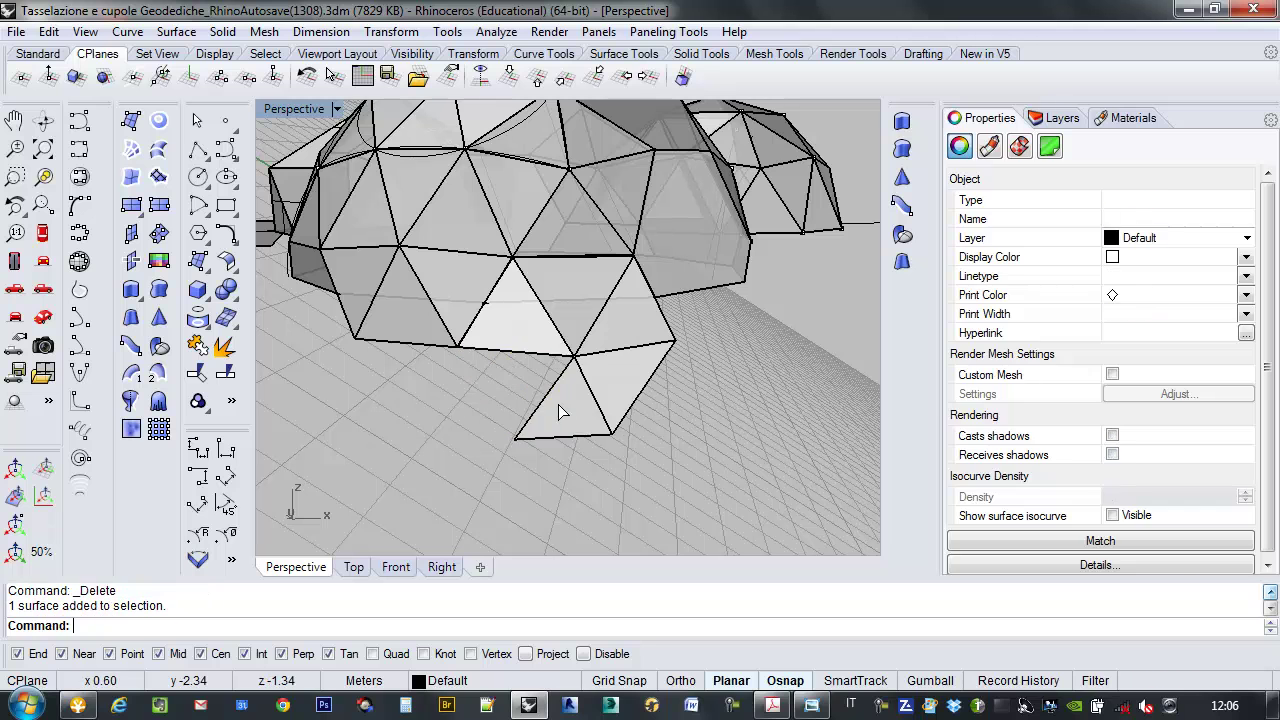
key("Delete")
left_click(609, 391)
key("Delete")
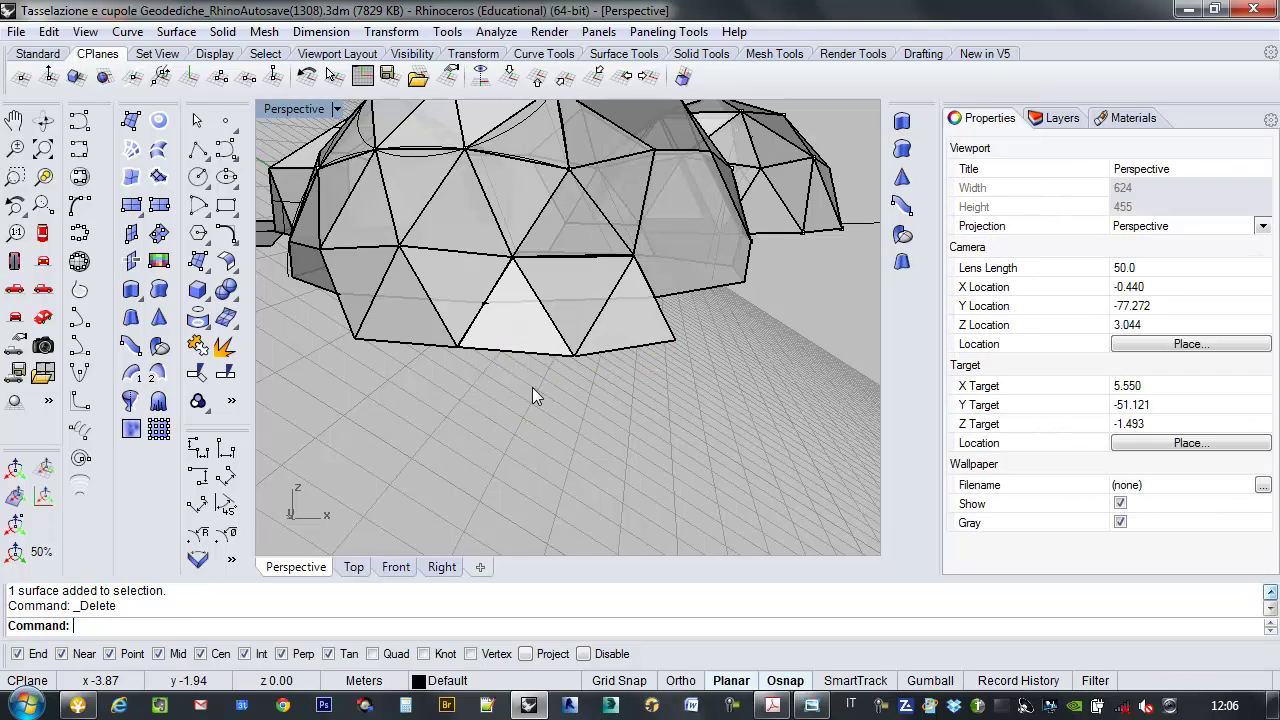
left_click_drag(576, 394, 566, 395)
scroll(473, 401, "down", 6)
right_click_drag(500, 400, 558, 410)
scroll(556, 403, "up", 4)
left_click(558, 406)
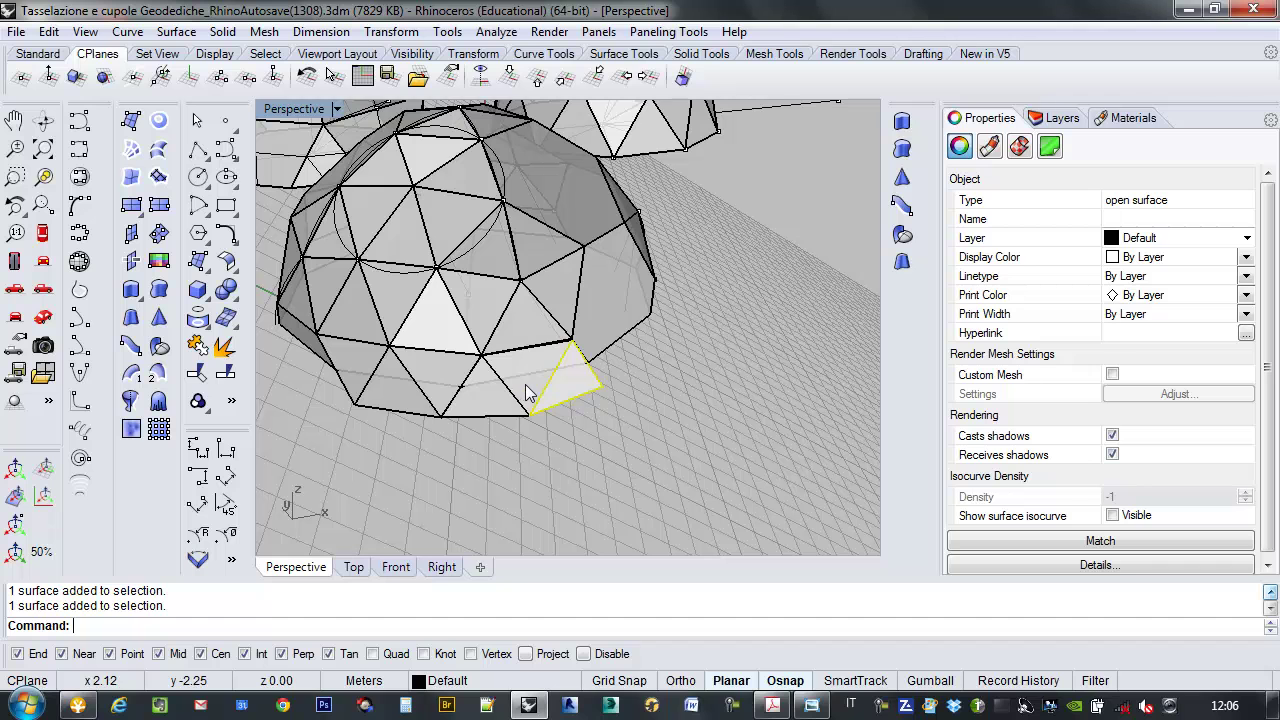
left_click(527, 395, "shift")
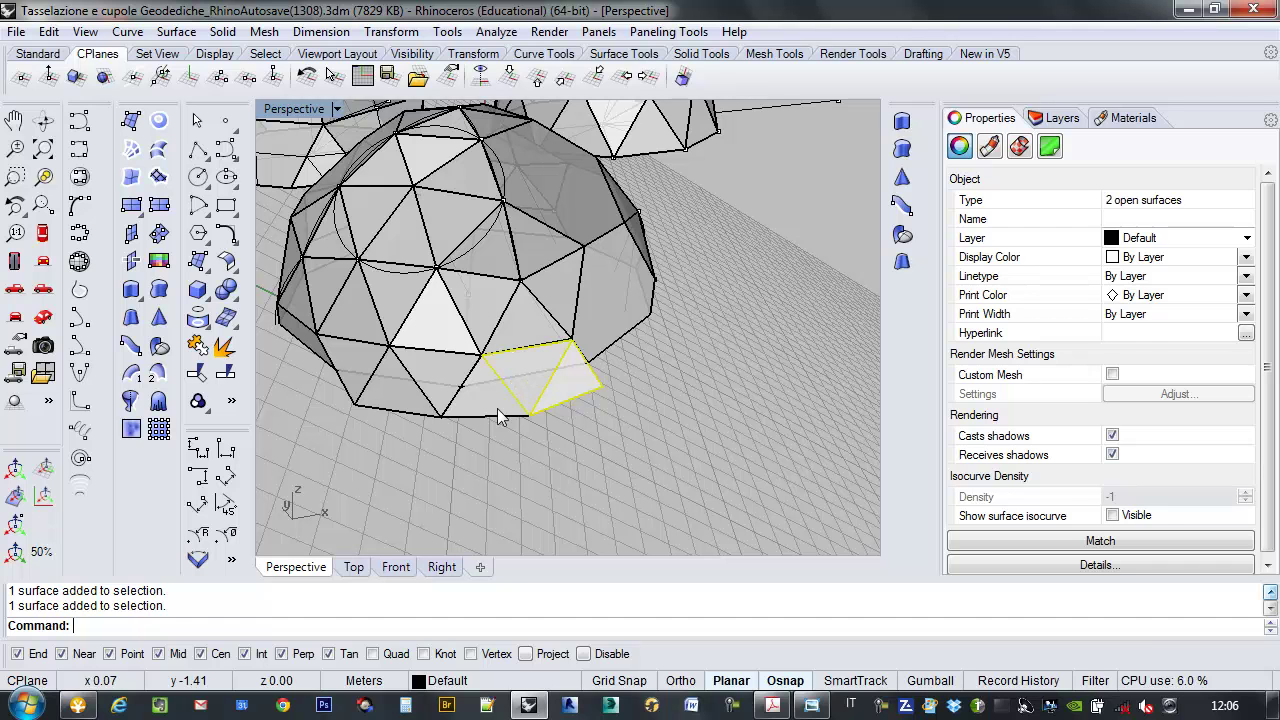
left_click(418, 412, "shift")
left_click(437, 248, "shift")
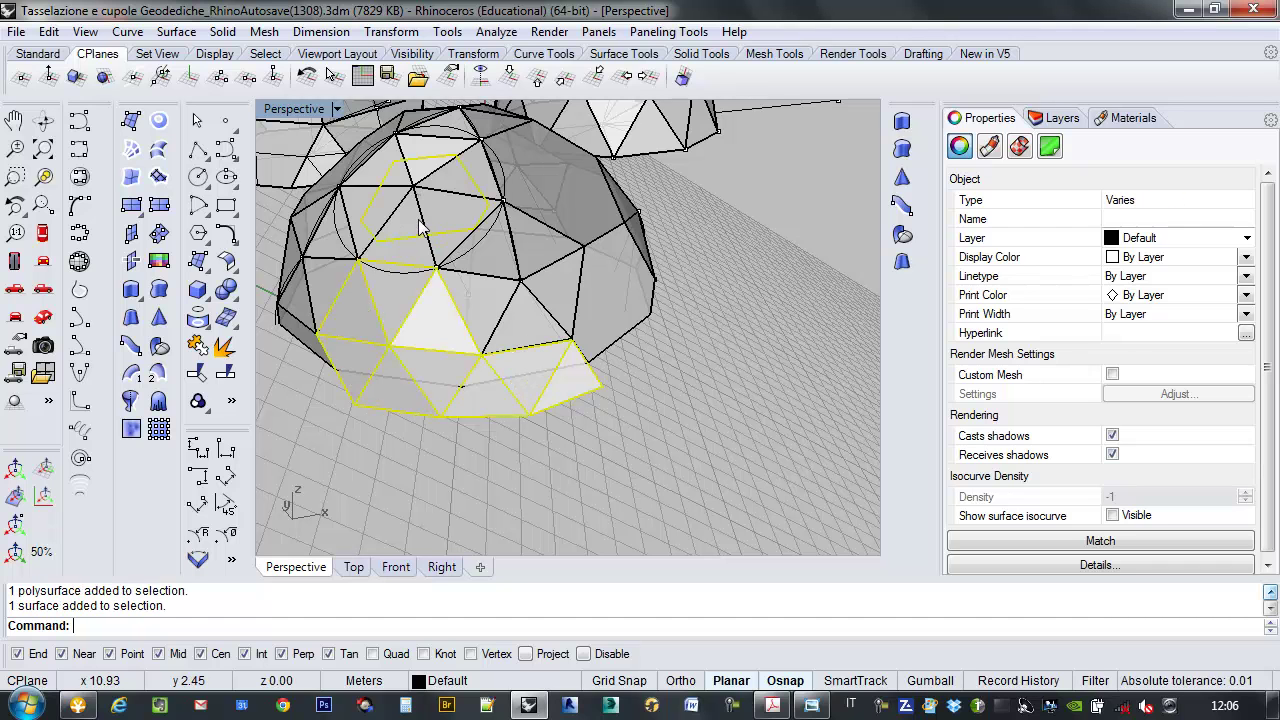
left_click(422, 228, "shift")
key("Escape")
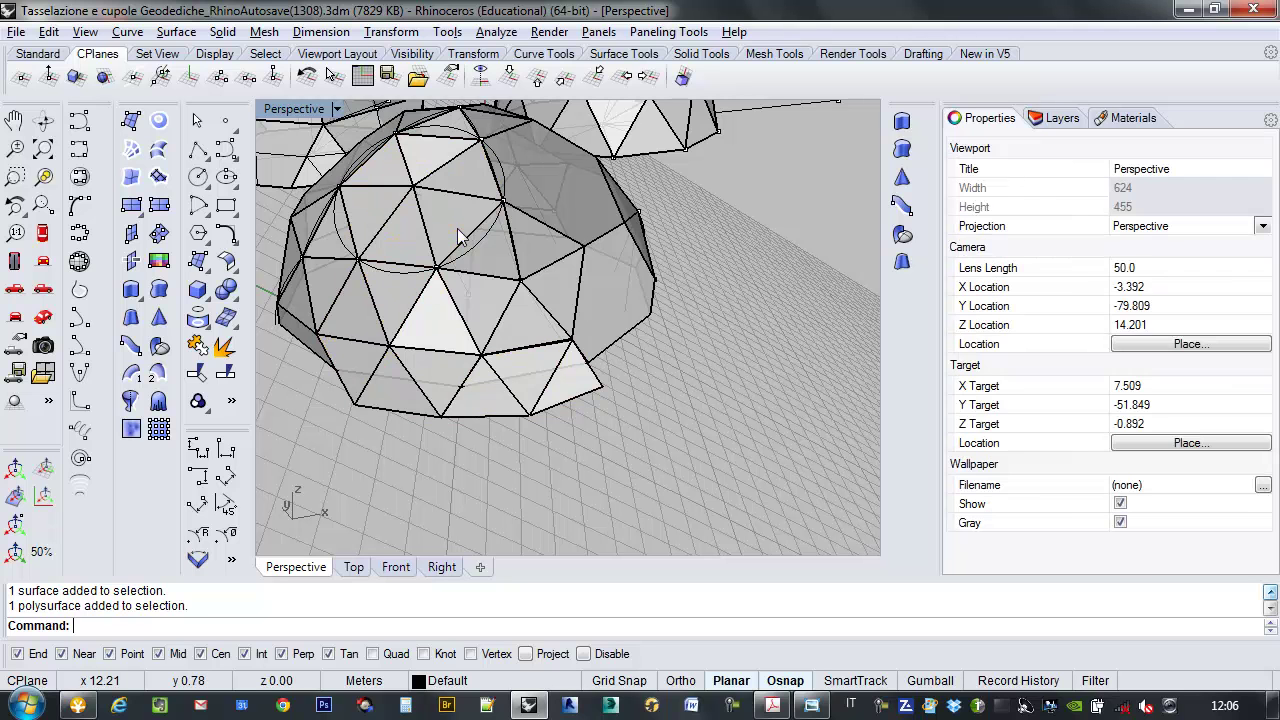
Step: Select the upper cap, the lower cap and the three remaining base triangles, and set the construction plane to World Top
left_click(430, 268)
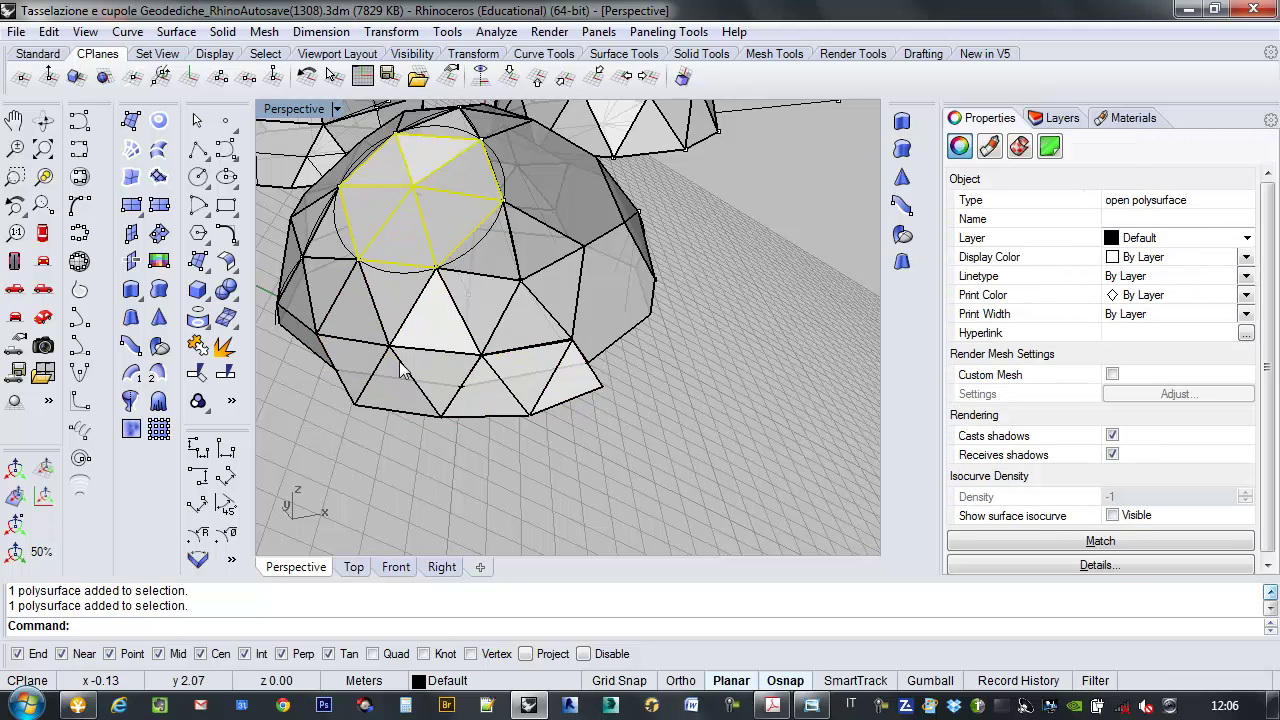
left_click(434, 410, "shift")
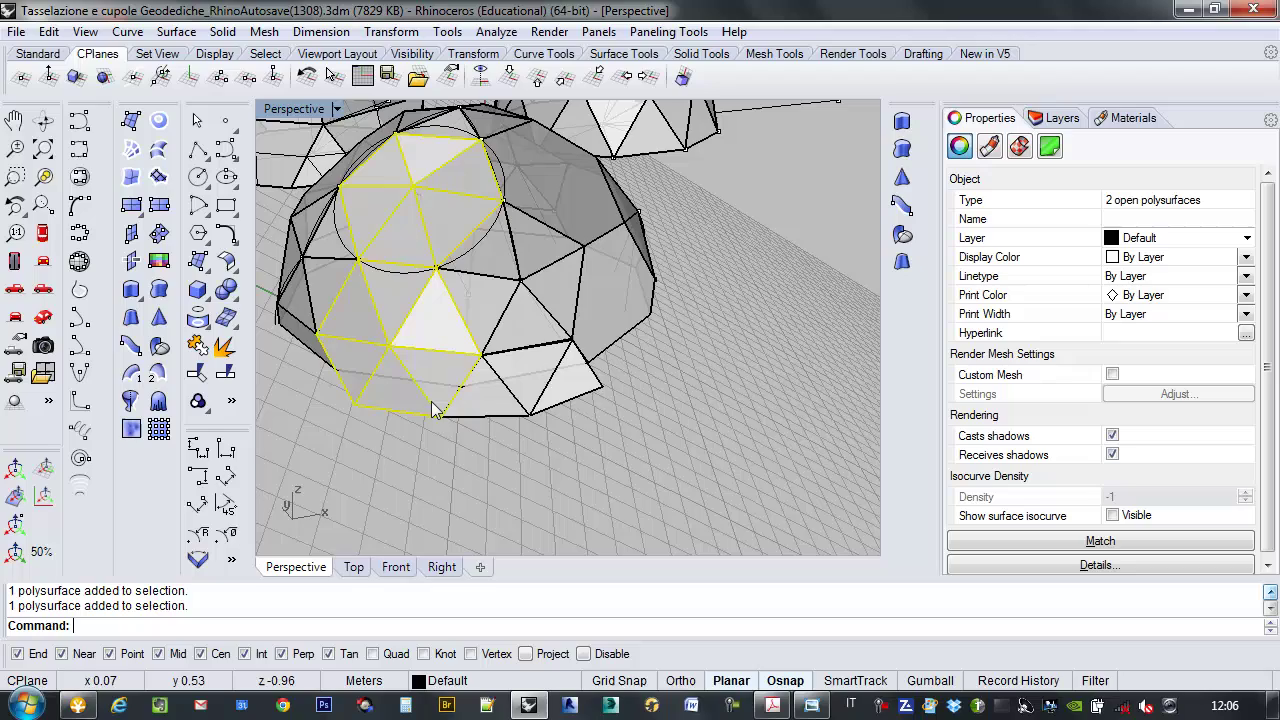
left_click(497, 410, "shift")
left_click(540, 385, "shift")
scroll(606, 377, "down", 10)
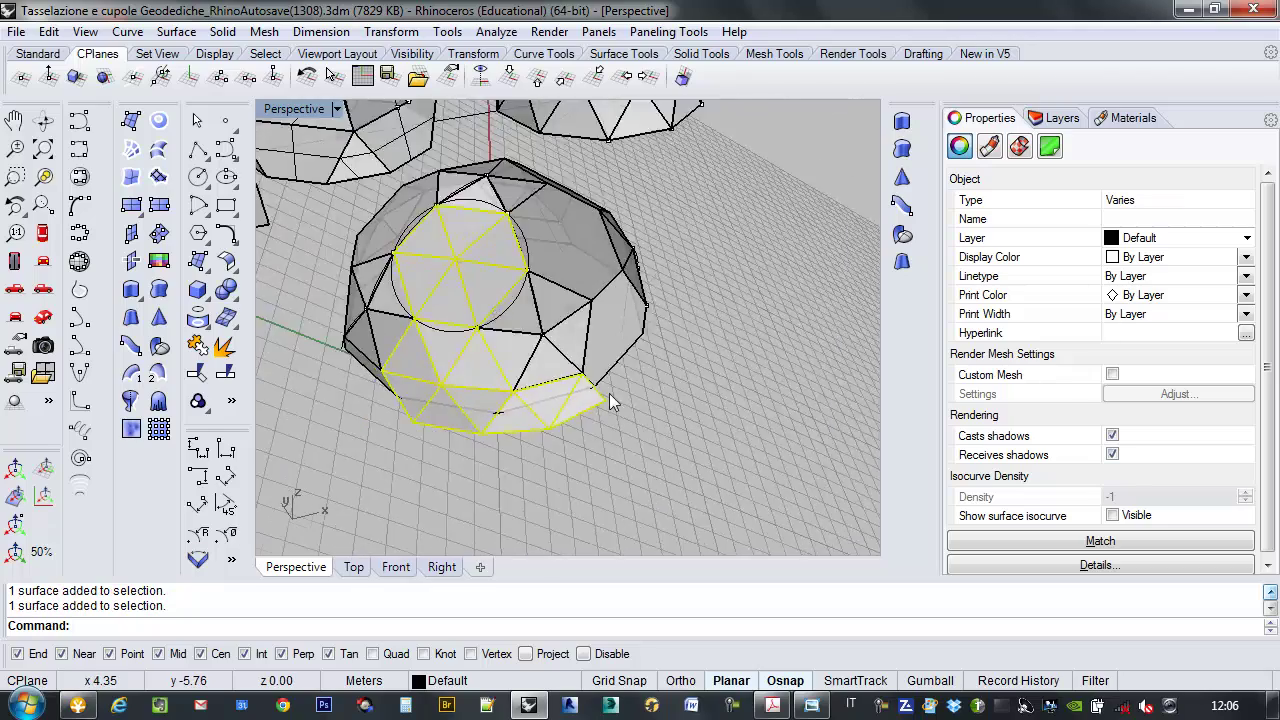
right_click_drag(586, 425, 574, 412)
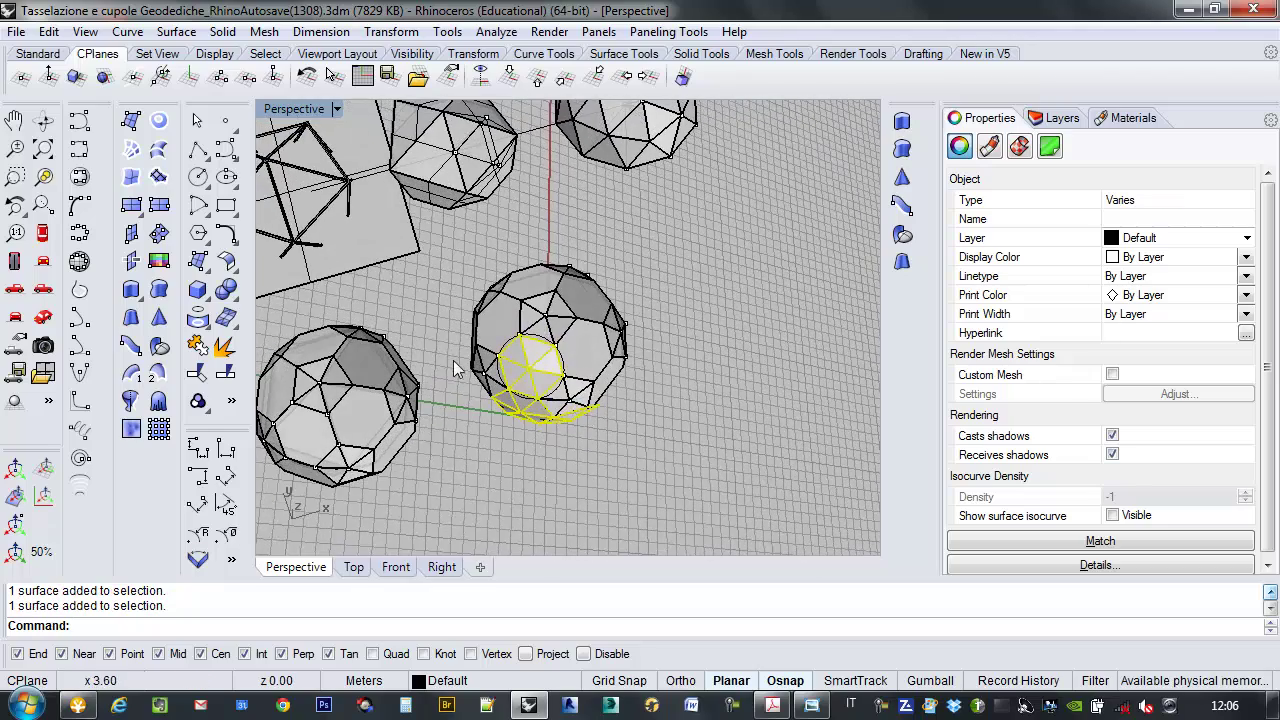
right_click_drag(453, 360, 474, 255)
left_click(511, 78)
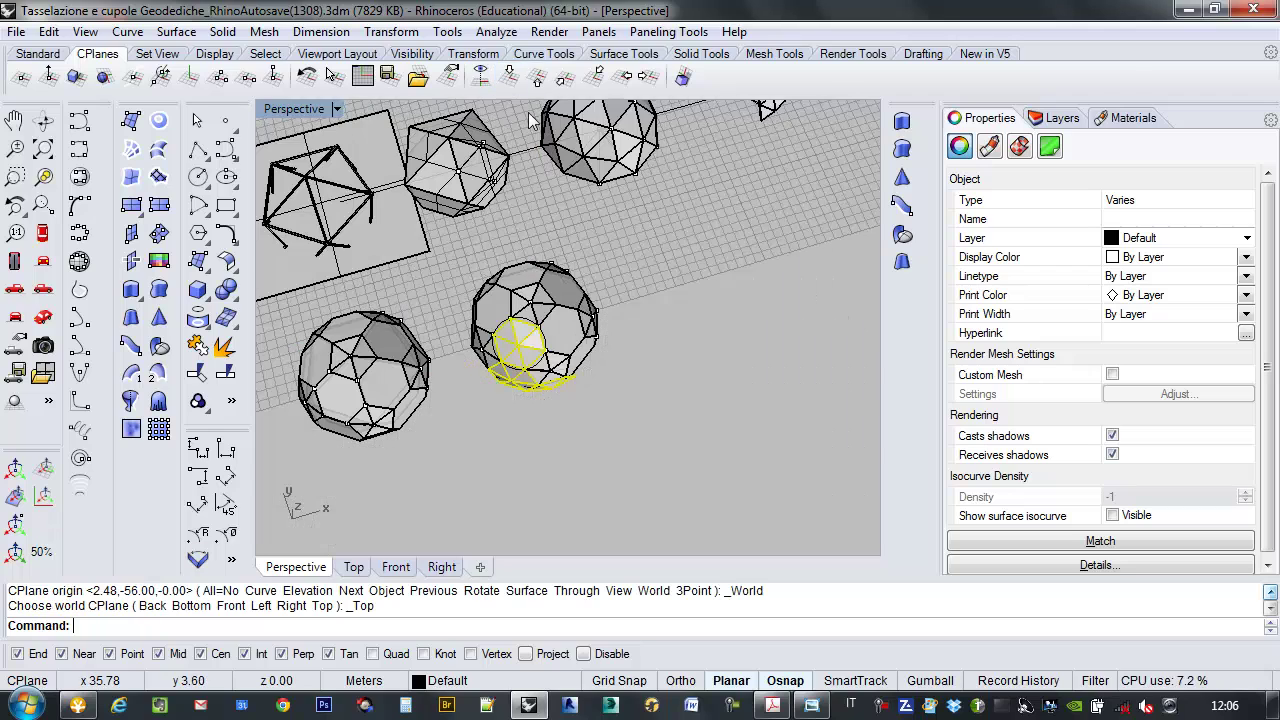
Step: In the Top view, polar-array the selection around the dome's apex with 5 items and a 288° fill angle taken from two dome corners
left_click(354, 567)
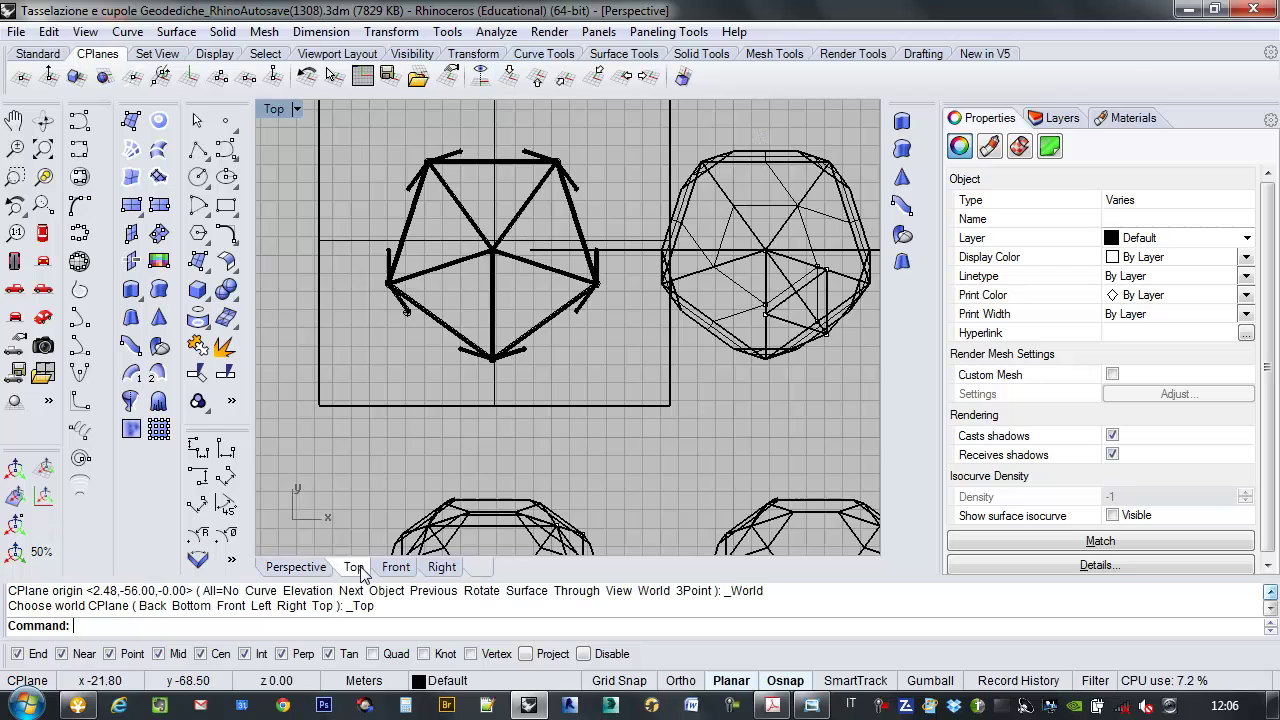
scroll(515, 252, "down", 3)
scroll(629, 433, "up", 5)
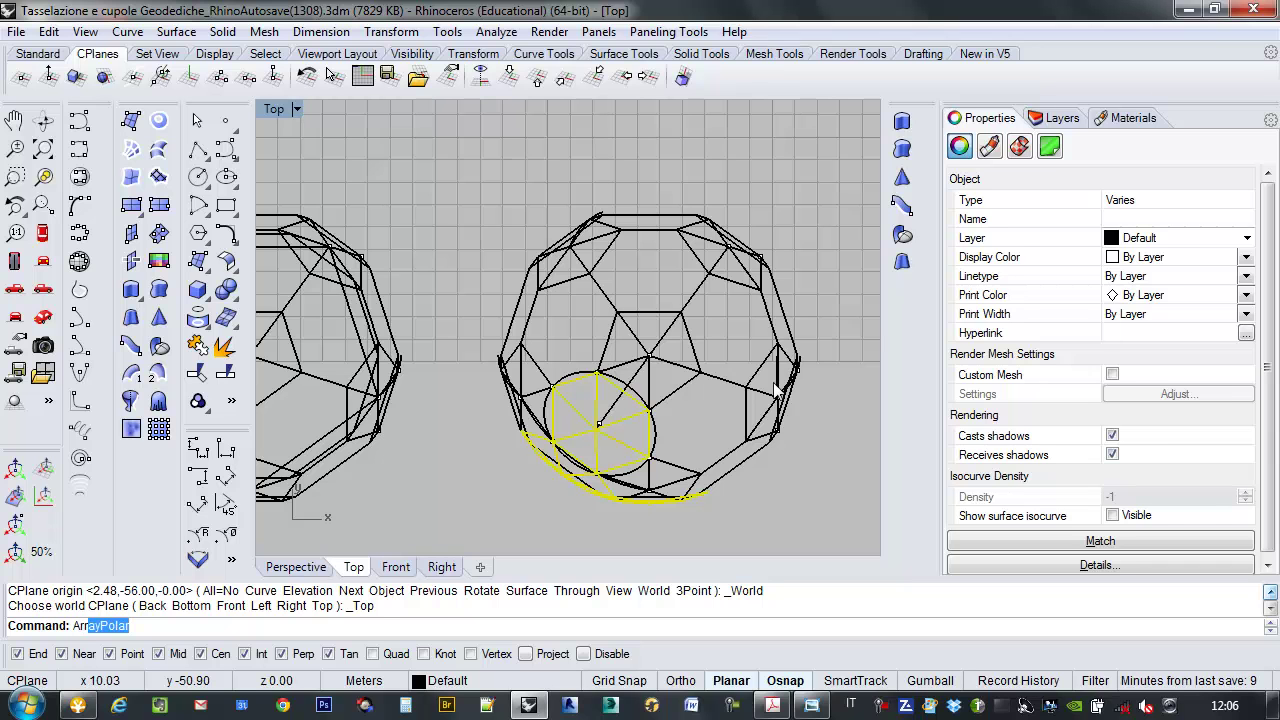
type("Arr")
key("Return")
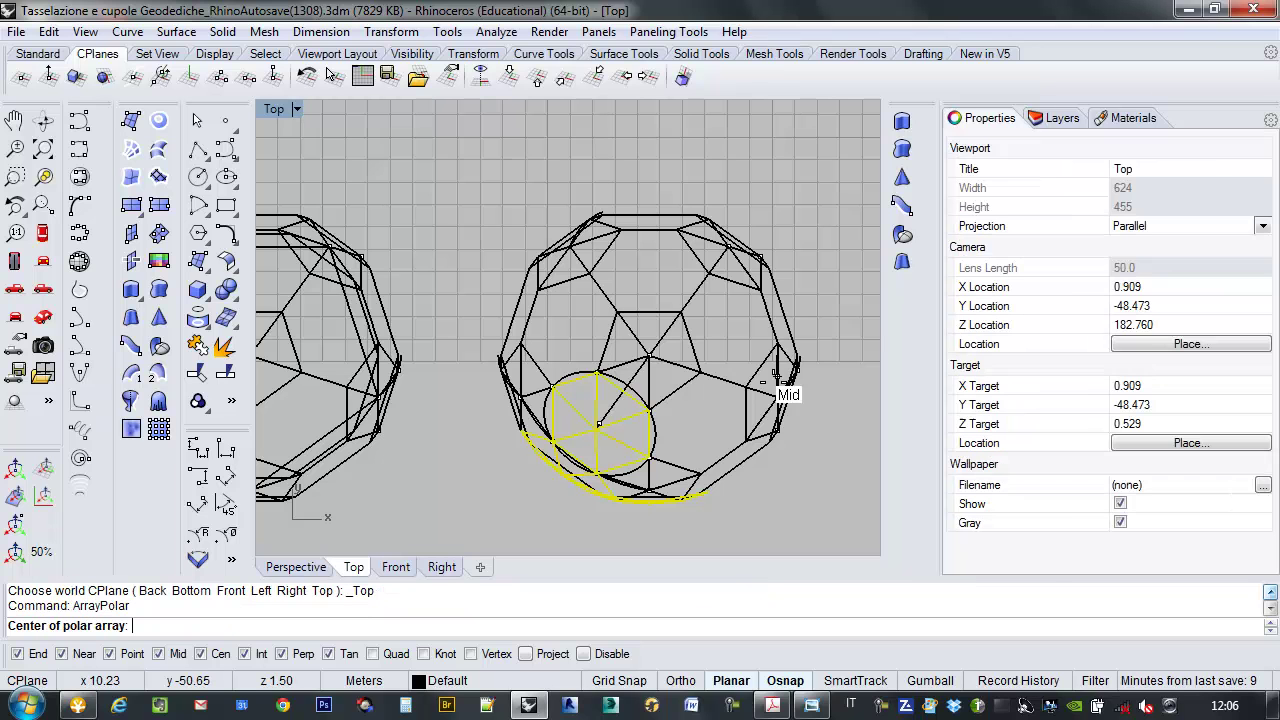
left_click(647, 355)
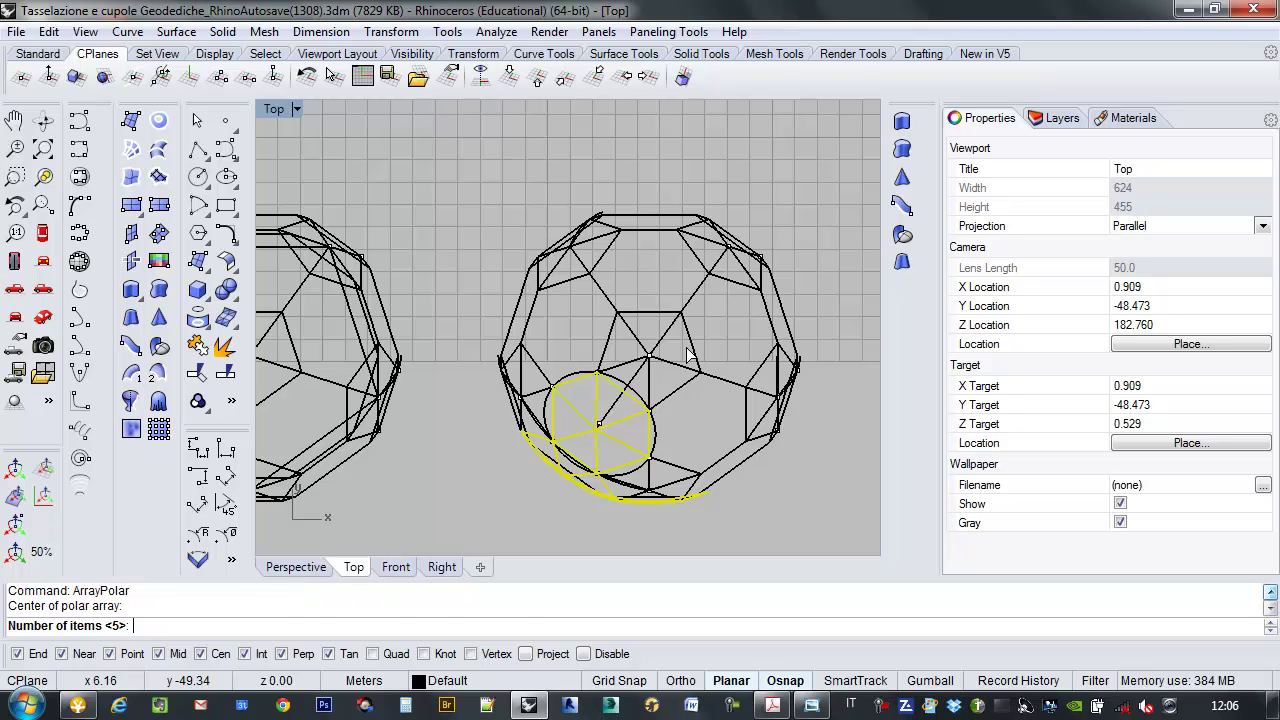
key("Return")
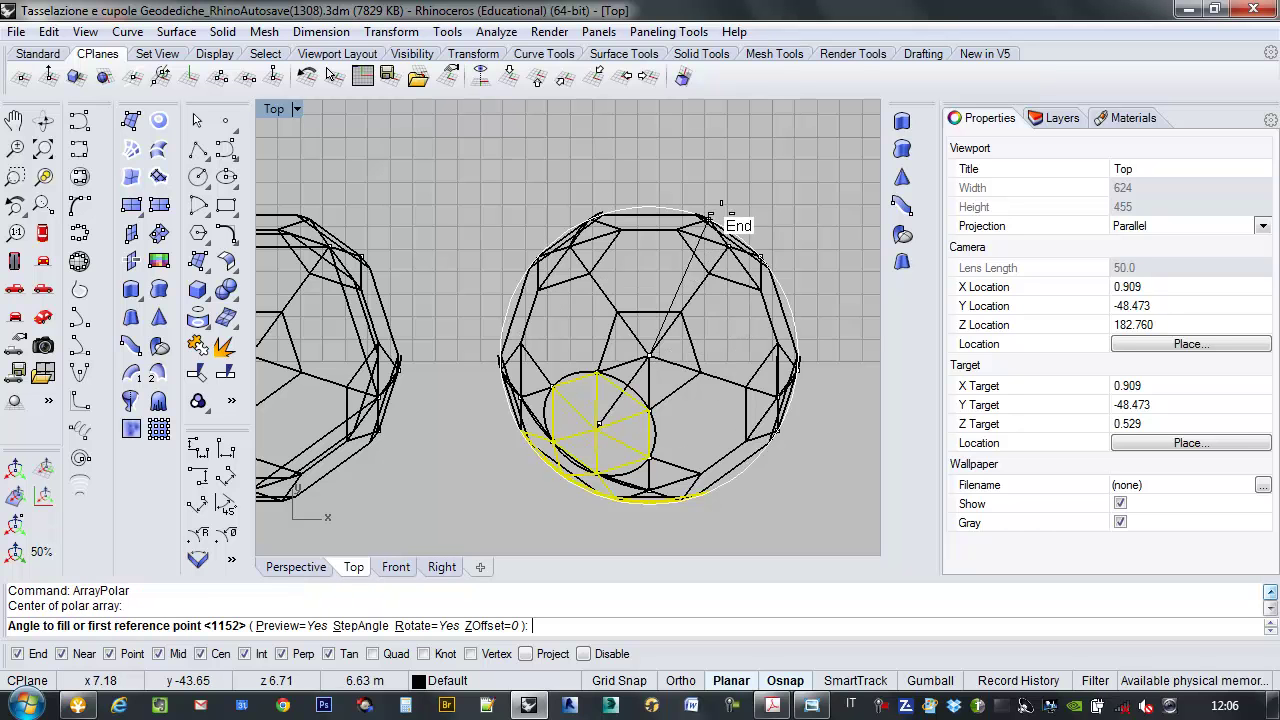
scroll(703, 187, "up", 2)
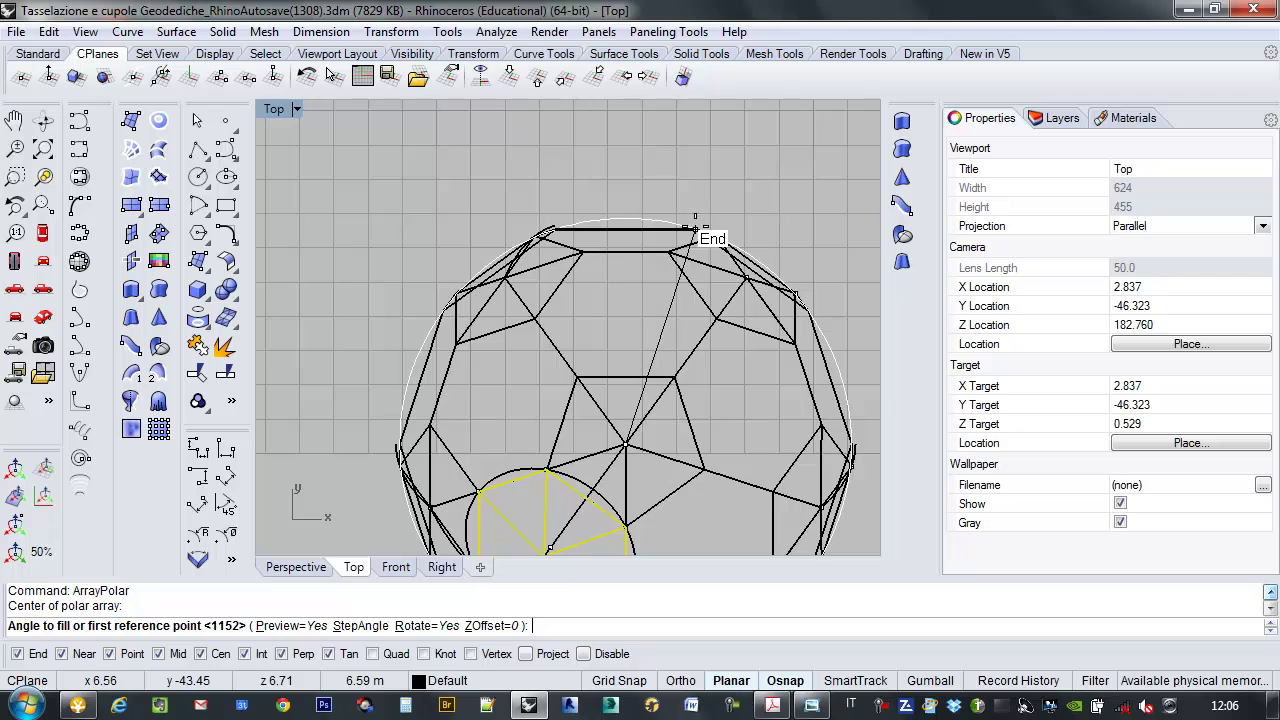
left_click(695, 229)
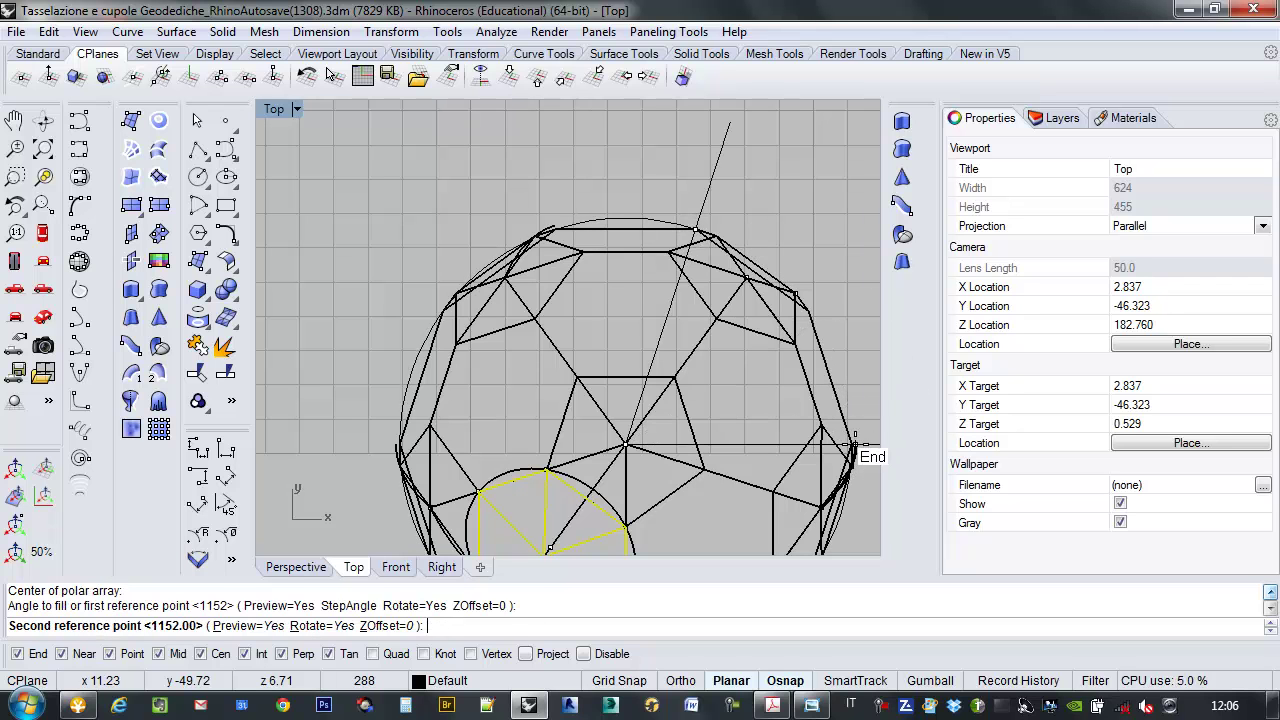
left_click(853, 448)
scroll(692, 380, "down", 5)
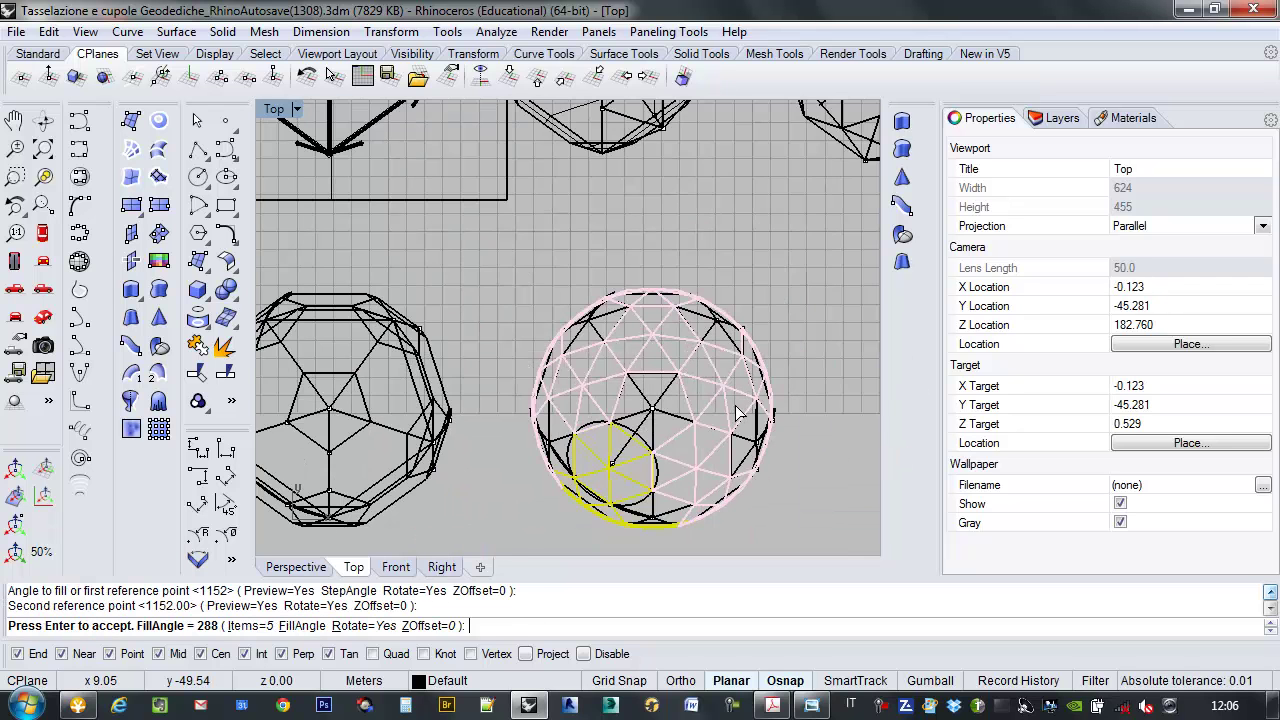
right_click(736, 406)
Step: In the Perspective view, delete the leftover construction circle around the upper hexagonal cap
right_click_drag(766, 428, 649, 371)
left_click(292, 572)
right_click_drag(535, 445, 617, 404)
left_click(619, 405)
scroll(540, 356, "up", 6)
right_click_drag(548, 356, 625, 345)
scroll(606, 311, "up", 6)
left_click(606, 306)
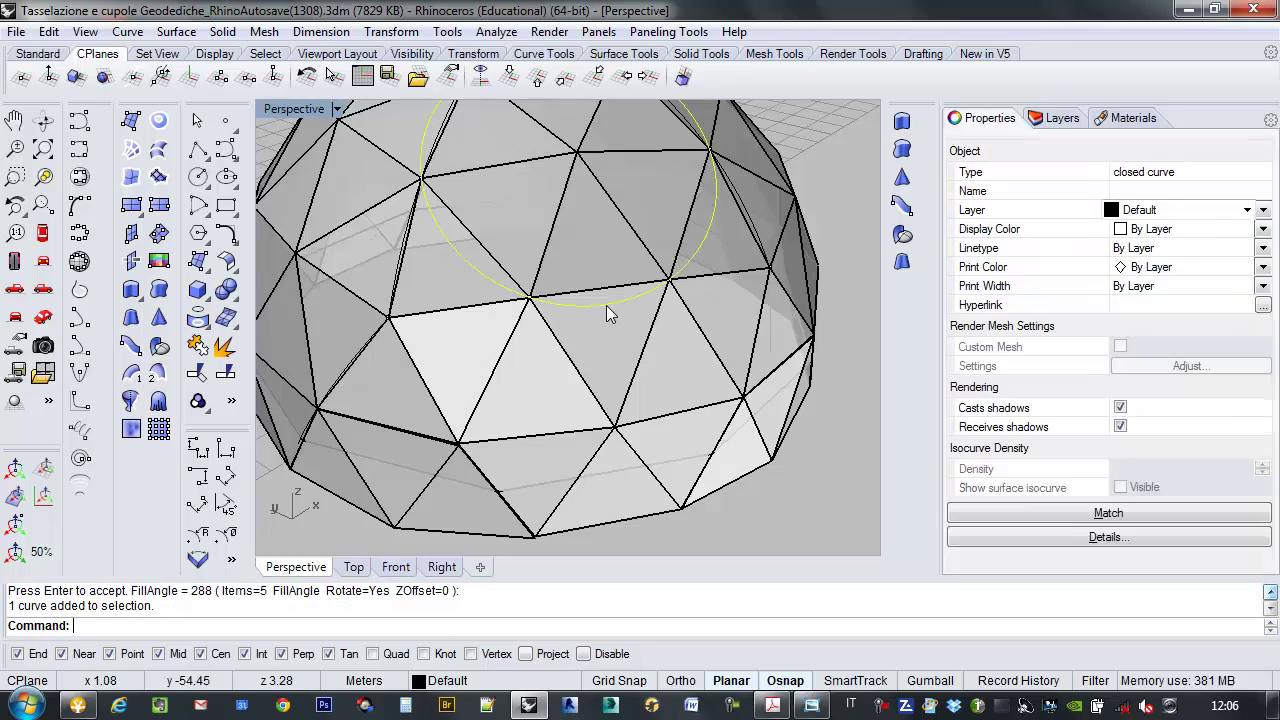
scroll(638, 369, "down", 5)
key("Delete")
scroll(620, 360, "down", 2)
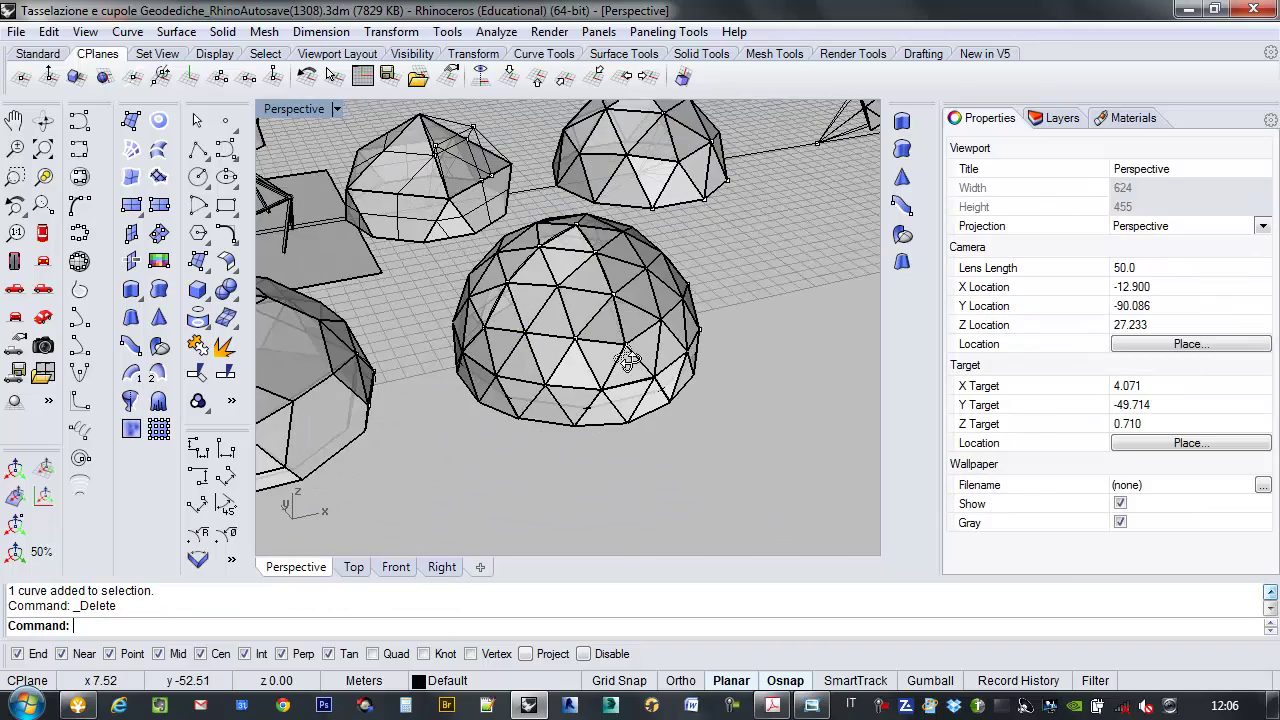